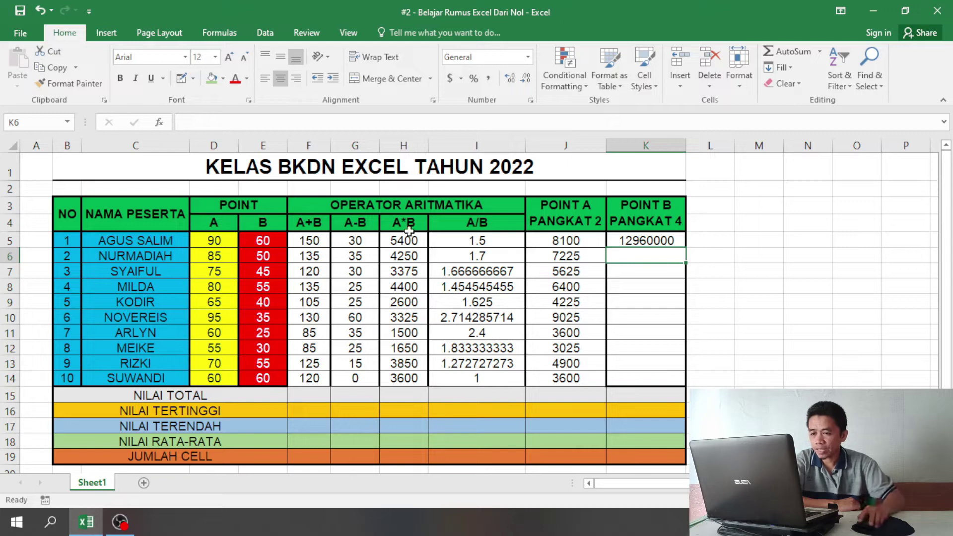
Copy K5's fourth-power formula =E5^4 down through K14 for all ten participants.
{"action": "left_click", "coordinate": [656, 241]}
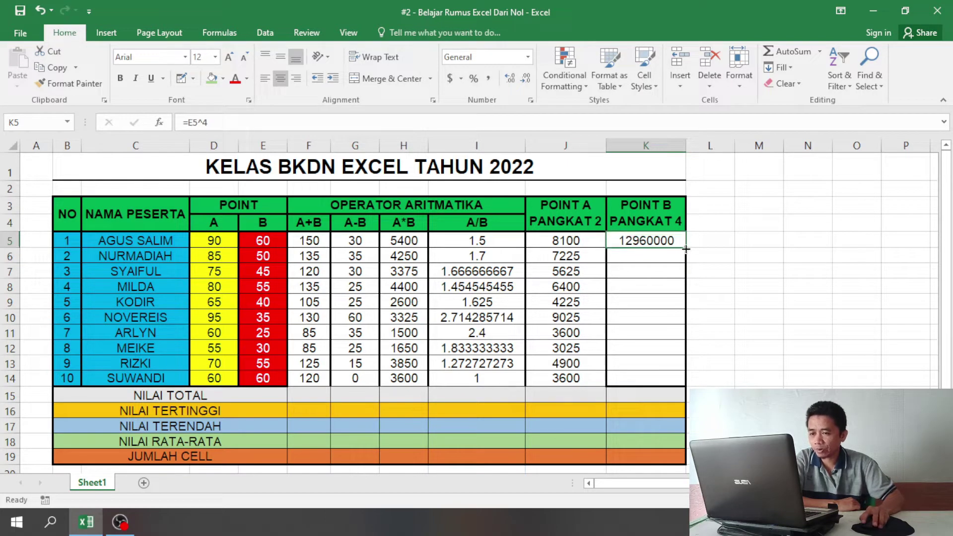
{"action": "left_click_drag", "start_coordinate": [686, 250], "coordinate": [686, 249]}
{"action": "left_click_drag", "start_coordinate": [682, 364], "coordinate": [683, 388]}
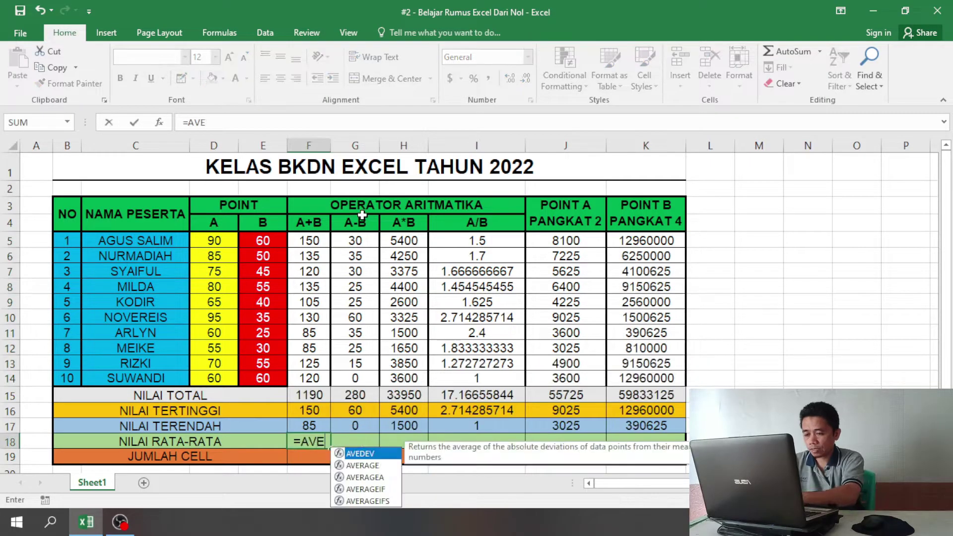
{"action": "type", "text": "RAGE"}
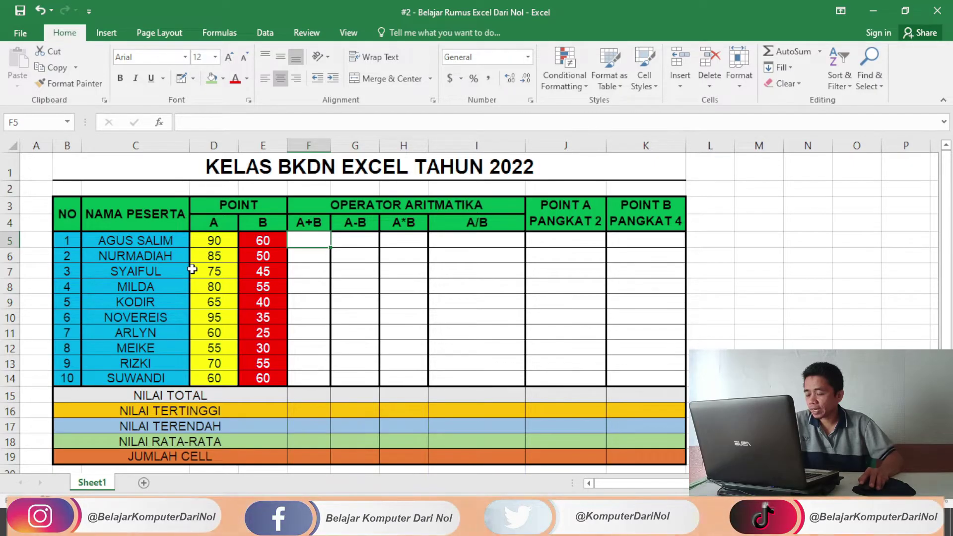
{"action": "left_click", "coordinate": [217, 241]}
{"action": "left_click", "coordinate": [250, 241]}
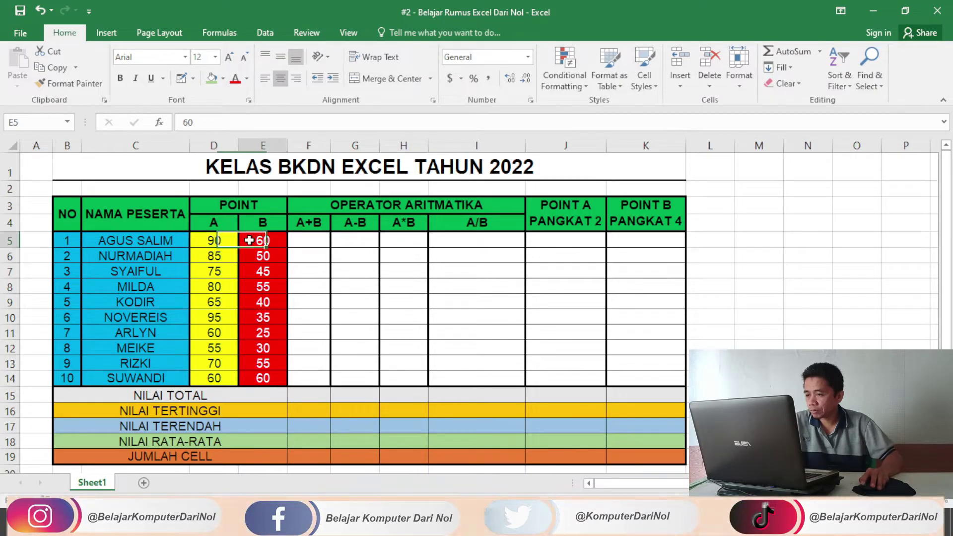
{"action": "left_click", "coordinate": [304, 240]}
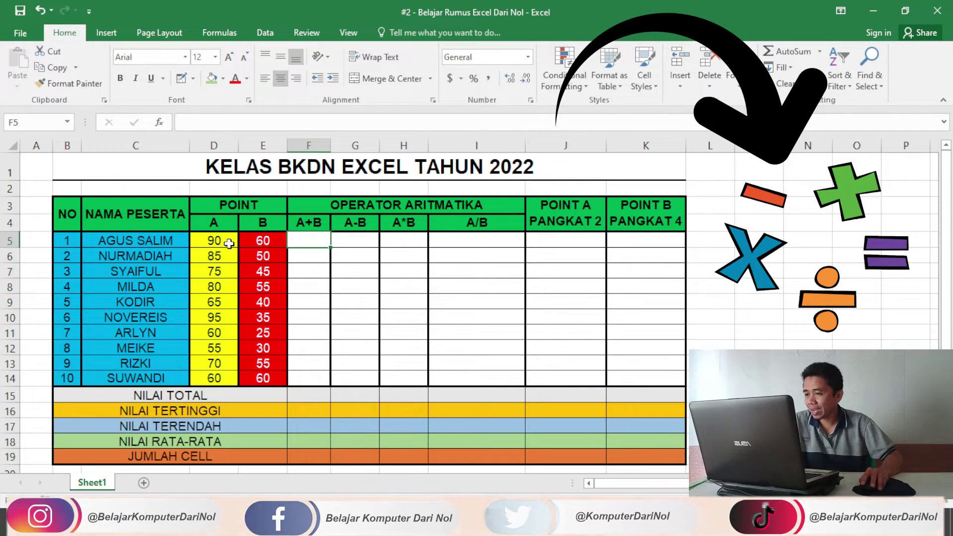
{"action": "left_click", "coordinate": [216, 243]}
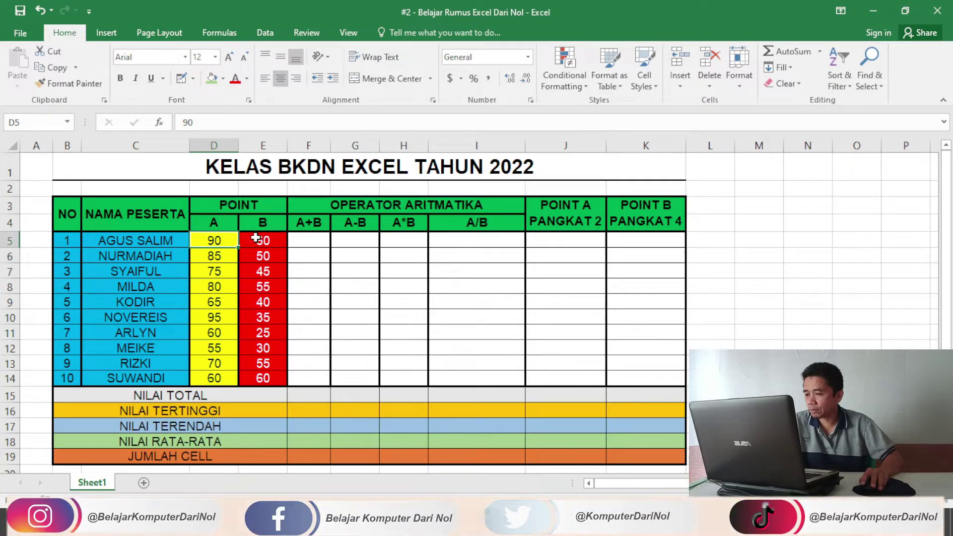
{"action": "left_click", "coordinate": [258, 240]}
{"action": "left_click", "coordinate": [316, 243]}
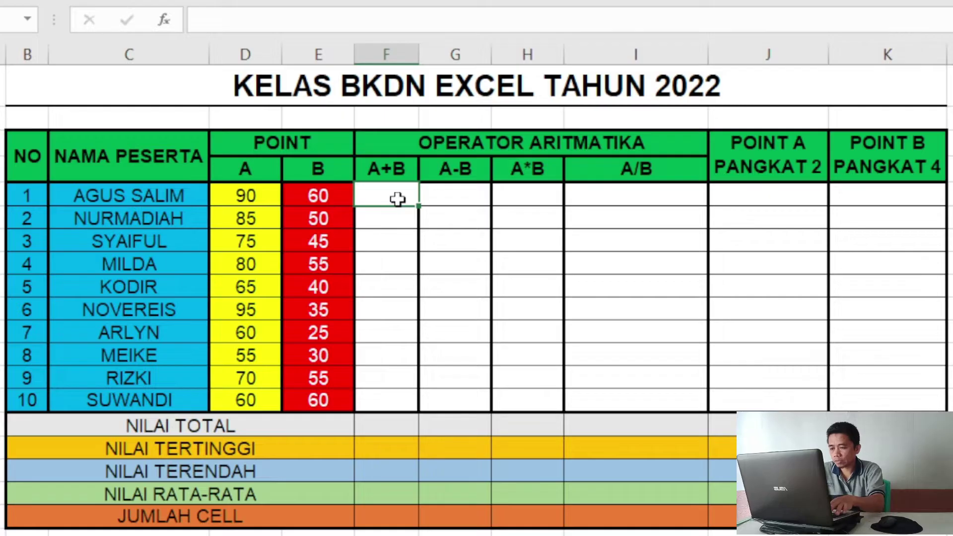
Enter =D5+E5 in F5 so the first participant's A+B shows 150.
{"action": "type", "text": "="}
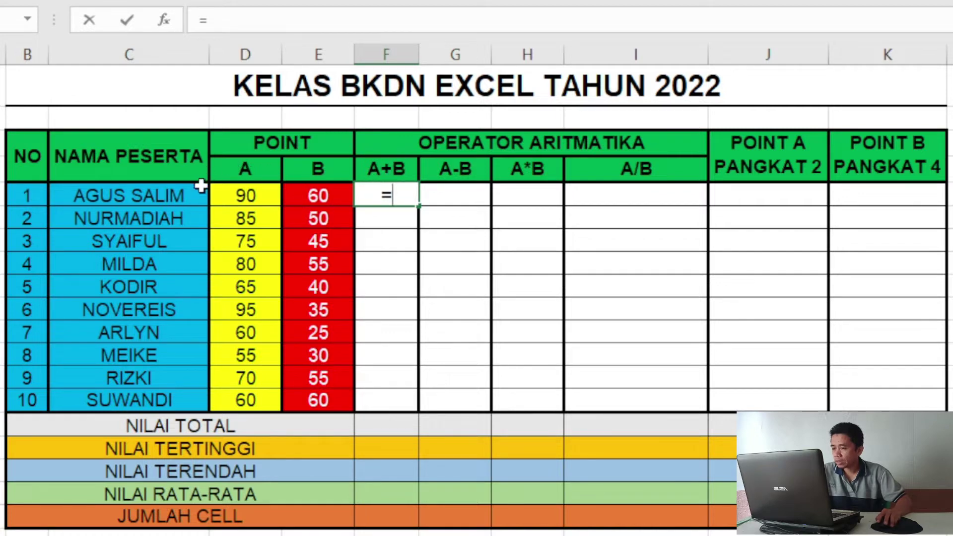
{"action": "left_click", "coordinate": [267, 196]}
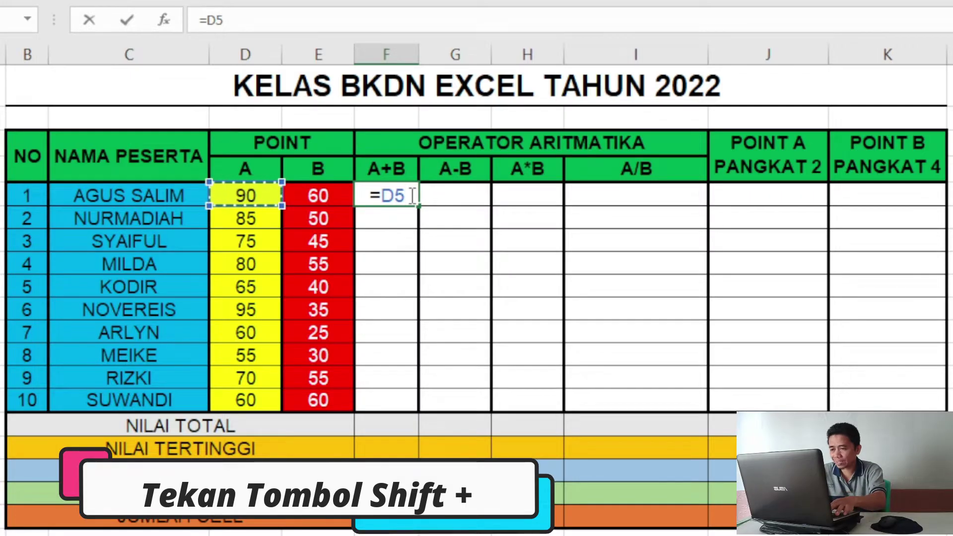
{"action": "type", "text": "+"}
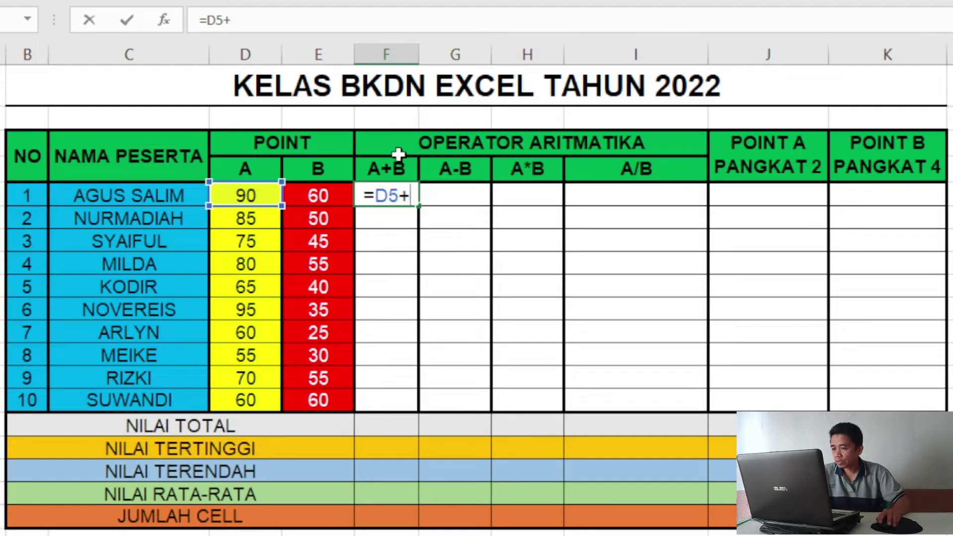
{"action": "left_click", "coordinate": [296, 198]}
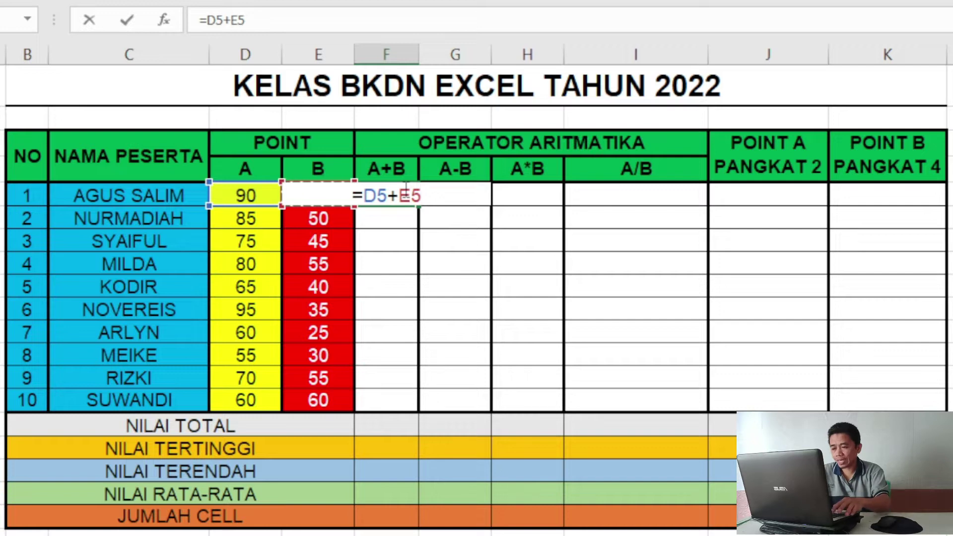
{"action": "key", "text": "Return"}
{"action": "left_click", "coordinate": [404, 190]}
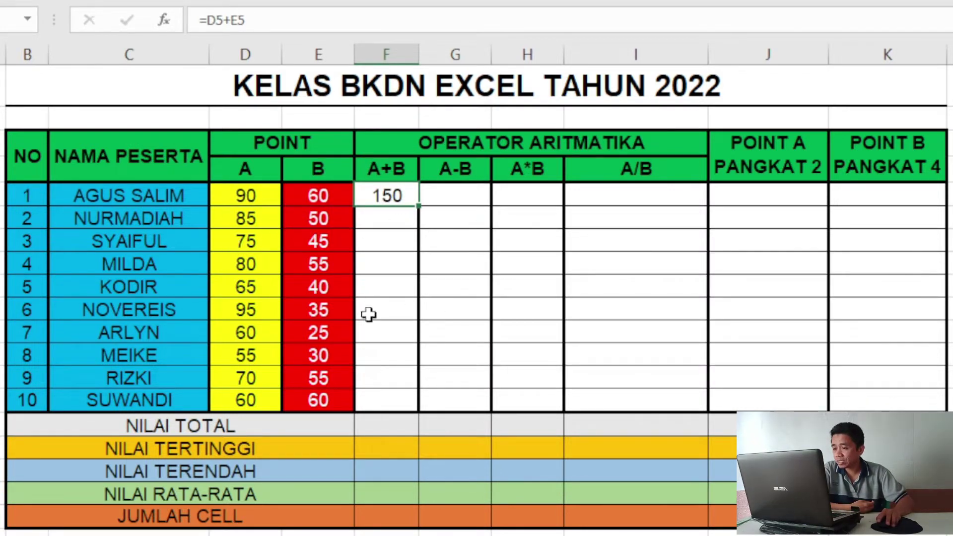
Fill F5's =D5+E5 formula down to F14, giving sums from 150 to 120.
{"action": "left_click", "coordinate": [386, 216]}
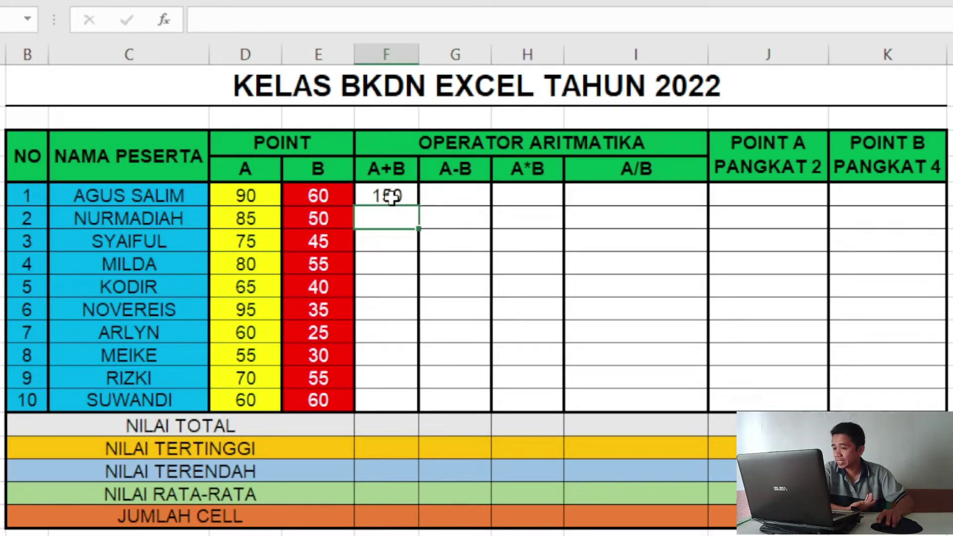
{"action": "left_click", "coordinate": [391, 197]}
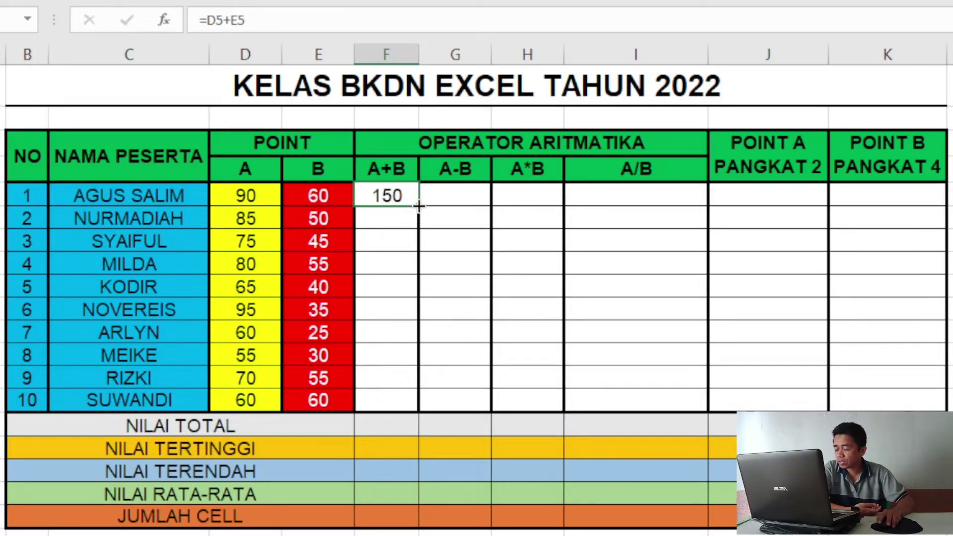
{"action": "left_click_drag", "start_coordinate": [418, 206], "coordinate": [410, 406]}
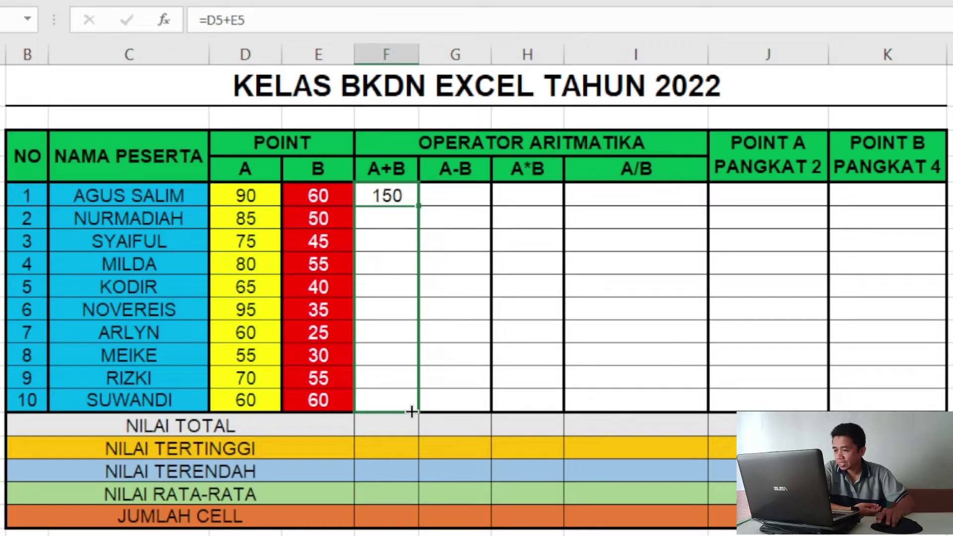
{"action": "left_click_drag", "start_coordinate": [411, 411], "coordinate": [410, 408]}
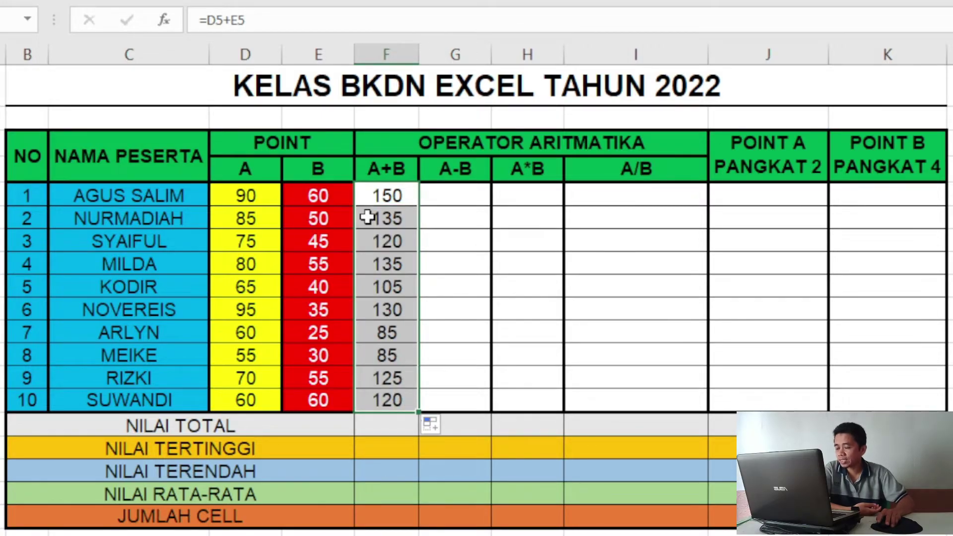
Enter =D5-E5 in G5 and fill it down to G14, showing differences 30 to 0.
{"action": "left_click", "coordinate": [369, 159]}
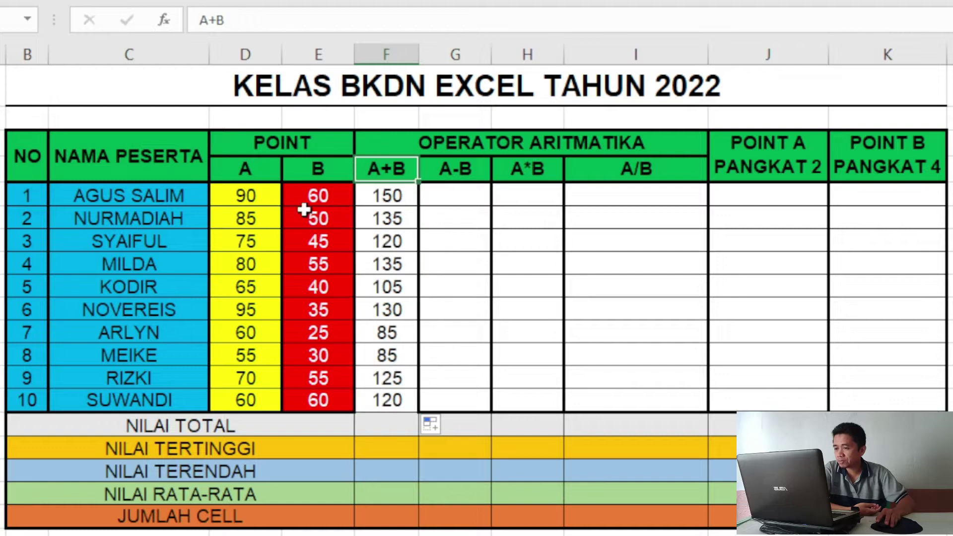
{"action": "left_click", "coordinate": [440, 196]}
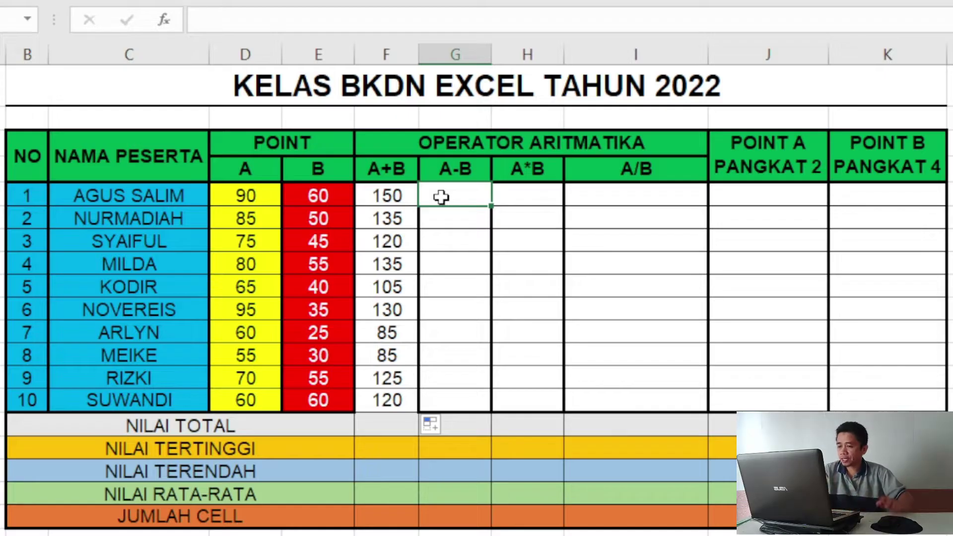
{"action": "type", "text": "="}
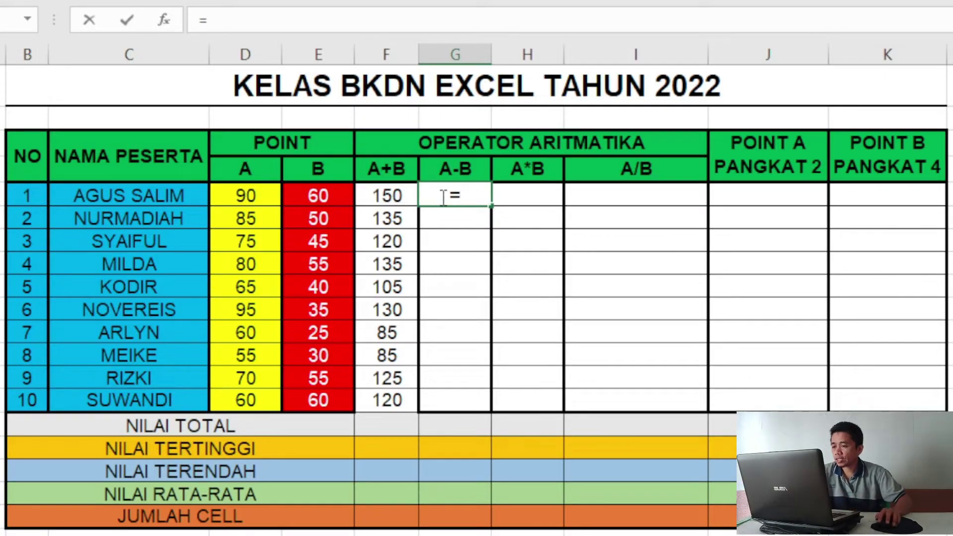
{"action": "left_click", "coordinate": [227, 197]}
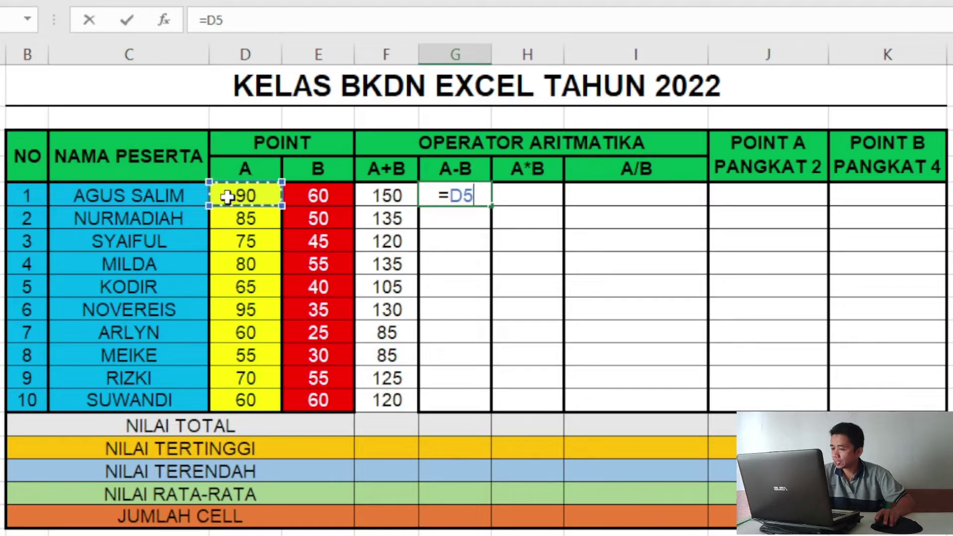
{"action": "type", "text": "-"}
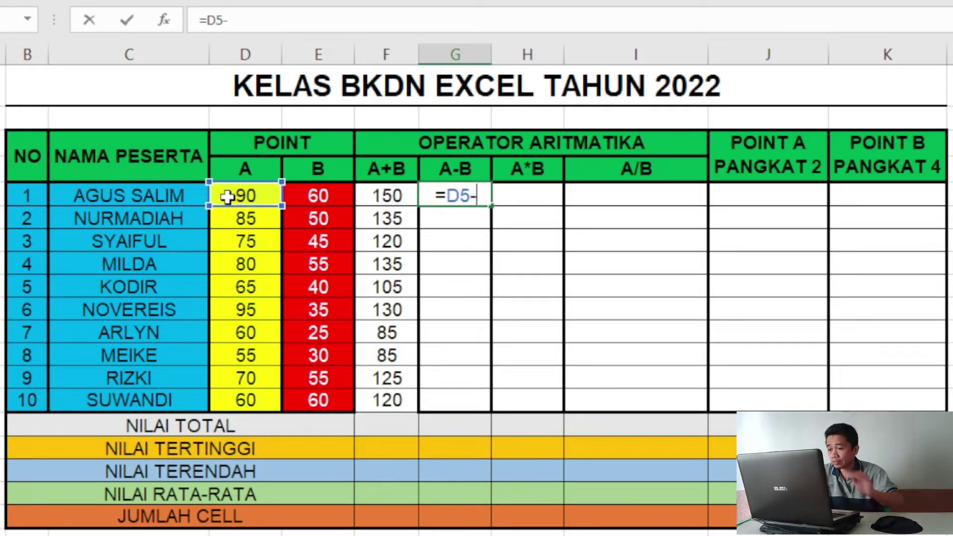
{"action": "left_click", "coordinate": [309, 196]}
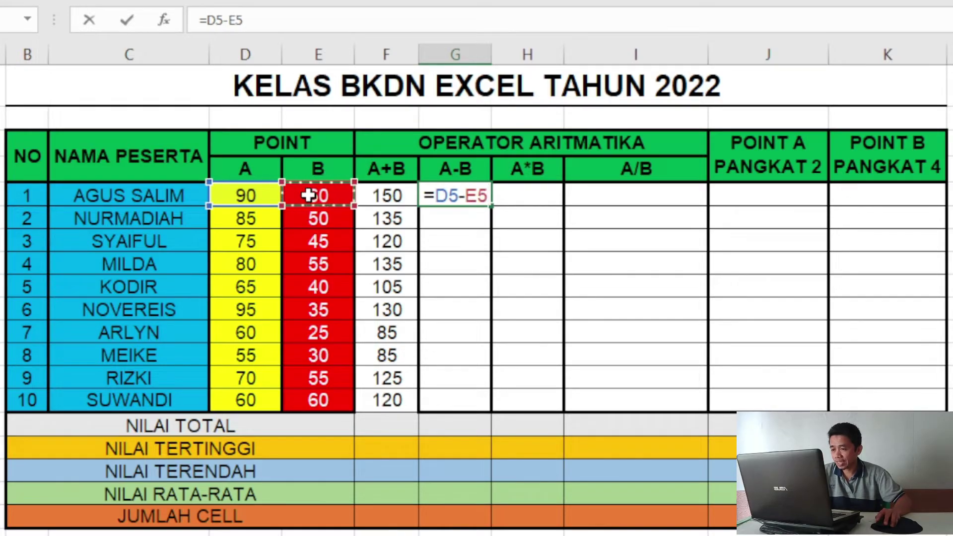
{"action": "key", "text": "Return"}
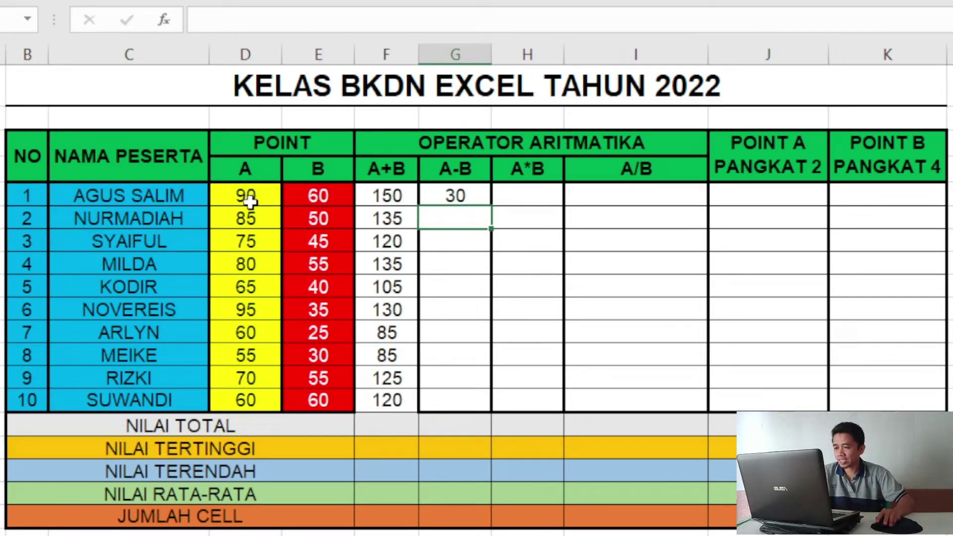
{"action": "left_click", "coordinate": [481, 200]}
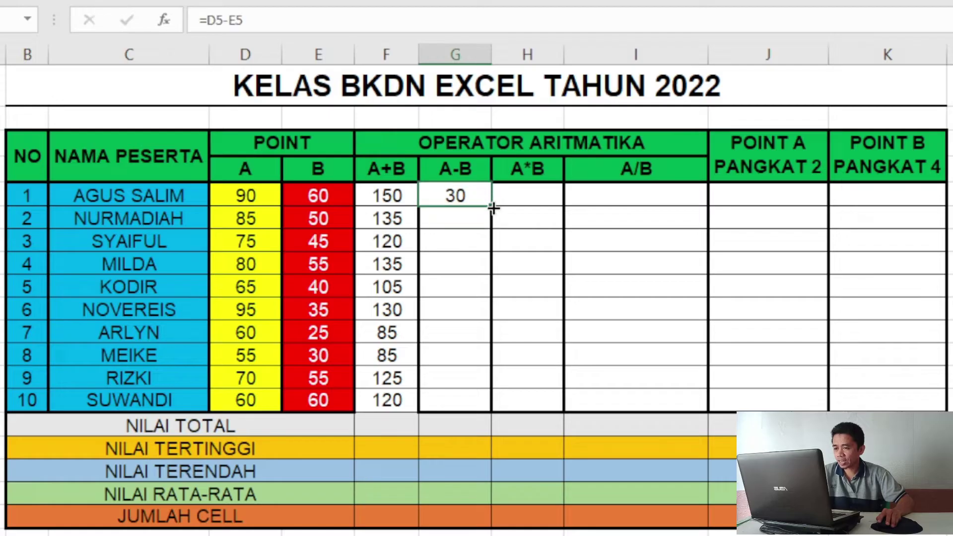
{"action": "left_click_drag", "start_coordinate": [493, 207], "coordinate": [493, 407]}
{"action": "left_click", "coordinate": [536, 193]}
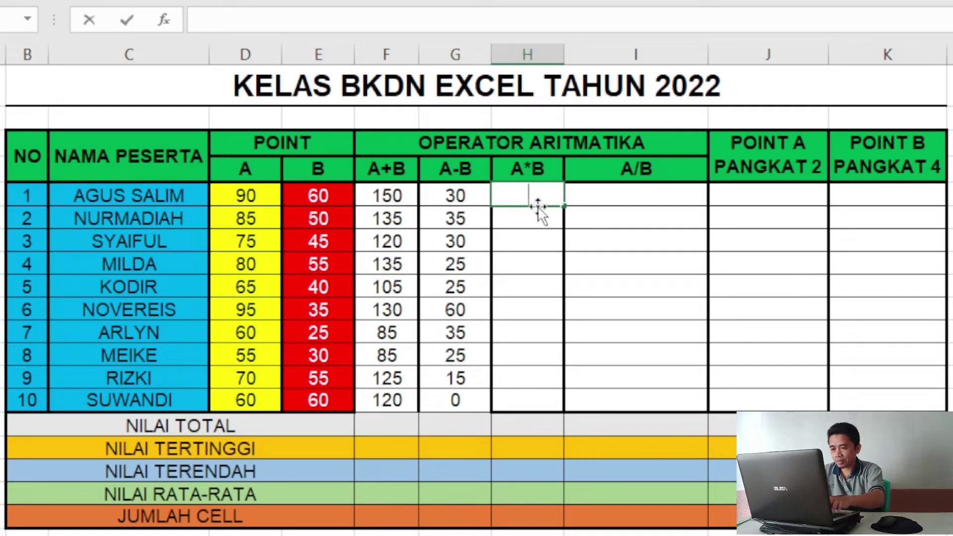
Begin the A*B formula in H5 as =D5*.
{"action": "type", "text": "="}
{"action": "left_click", "coordinate": [268, 197]}
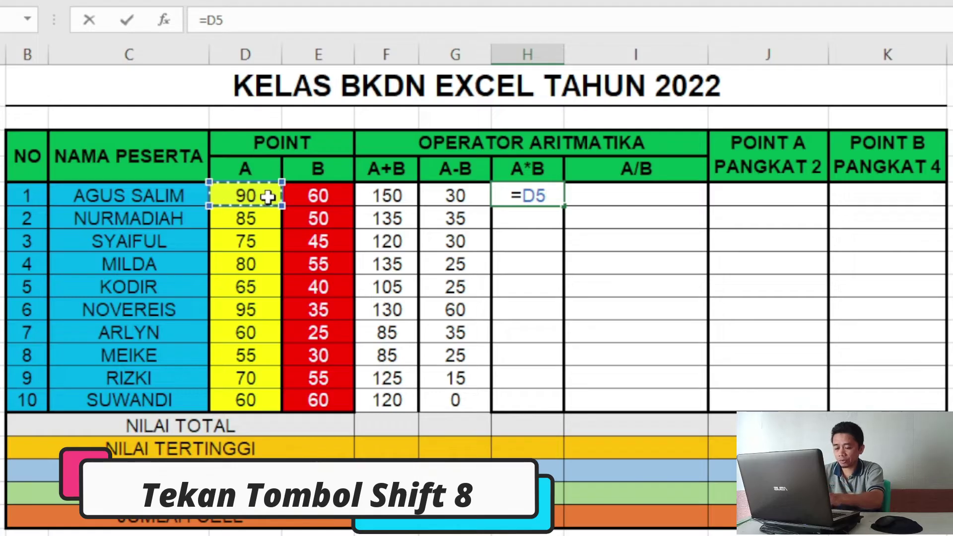
{"action": "type", "text": "*"}
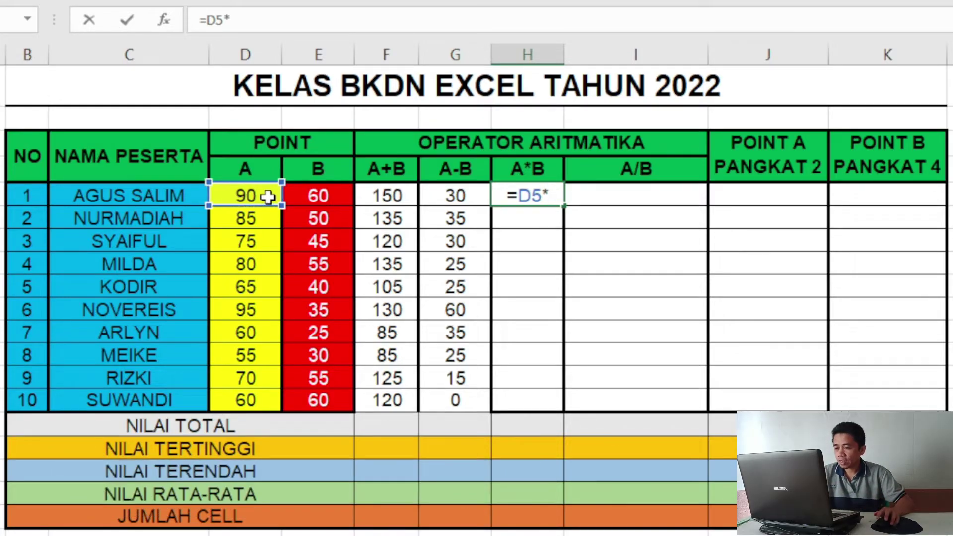
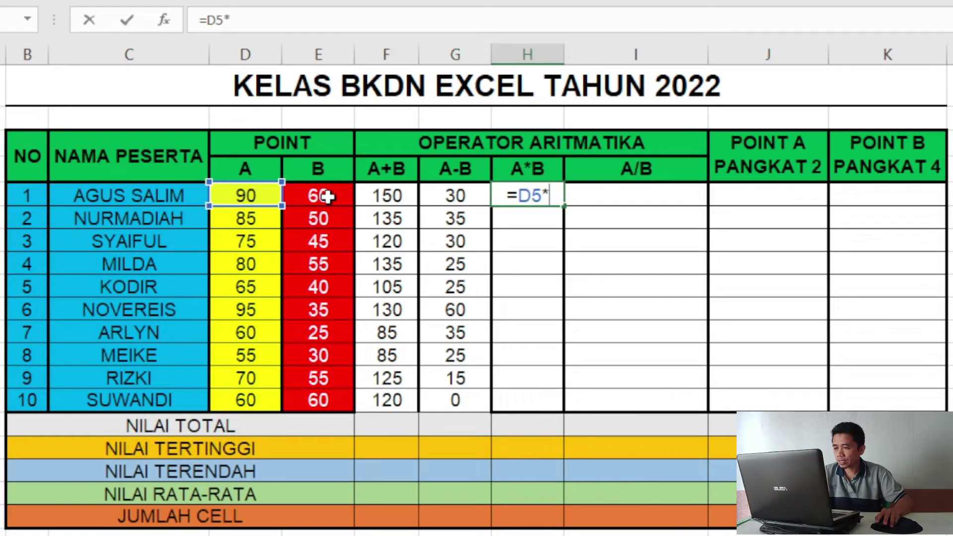
Complete =D5*E5 in H5 and fill it down to H14, giving products from 5400 to 3600.
{"action": "left_click", "coordinate": [326, 196]}
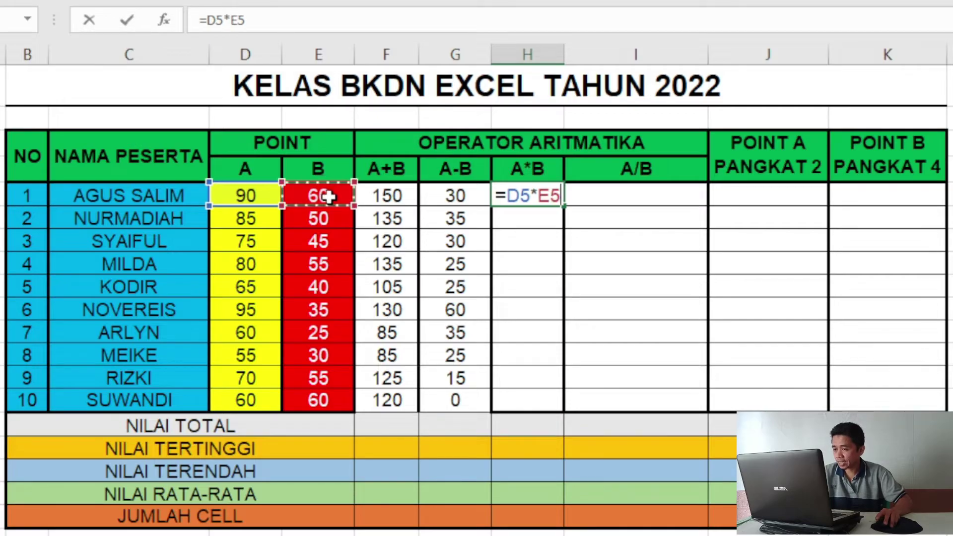
{"action": "key", "text": "Return"}
{"action": "left_click", "coordinate": [532, 196]}
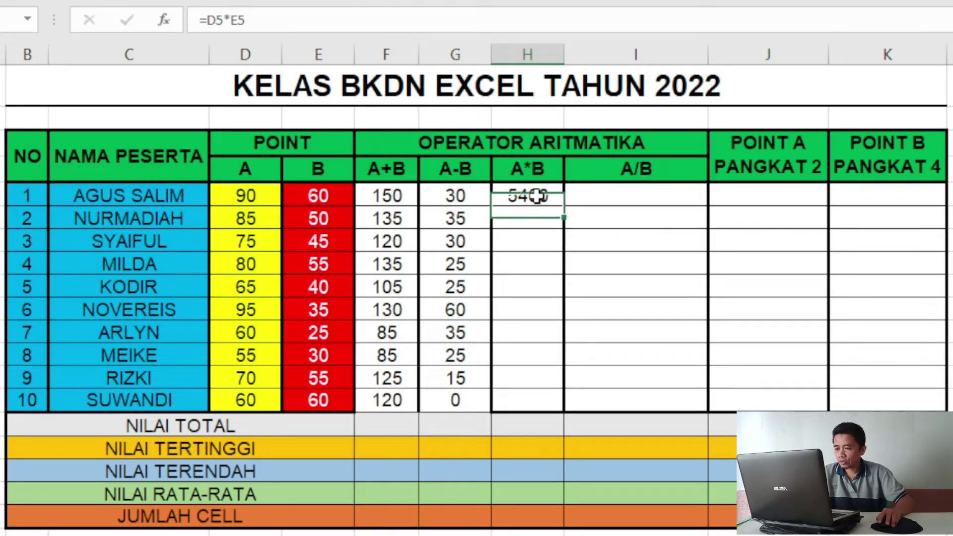
{"action": "left_click_drag", "start_coordinate": [564, 208], "coordinate": [561, 408]}
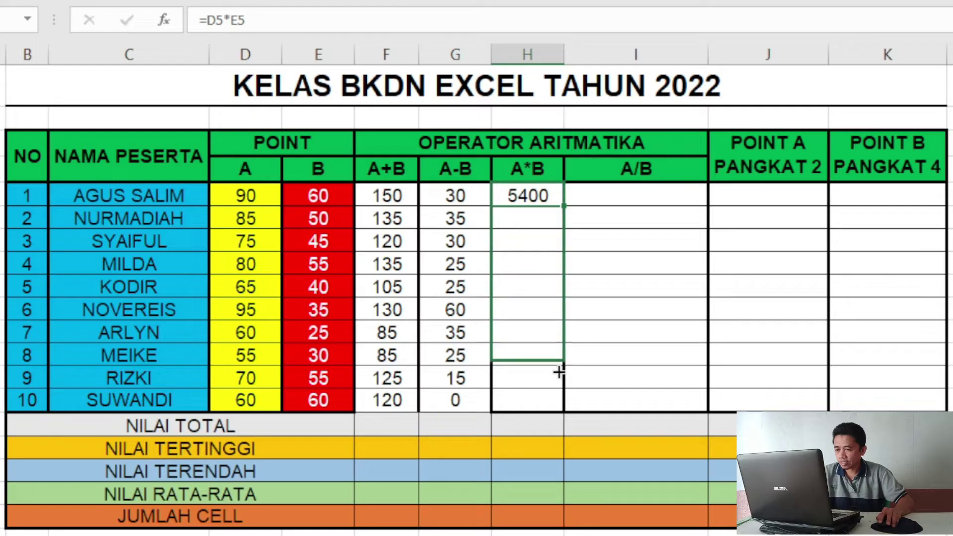
{"action": "left_click", "coordinate": [600, 196]}
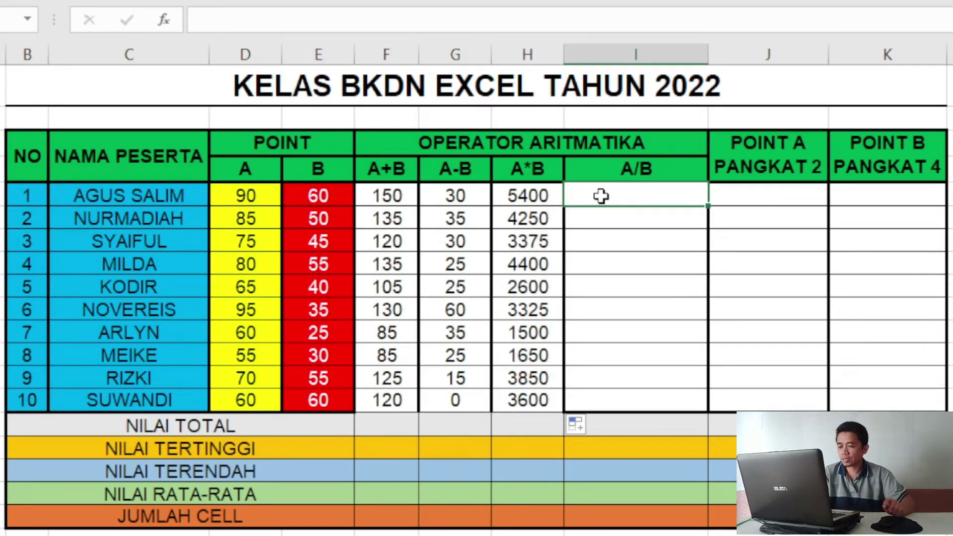
Enter =D5/E5 in I5 and fill it down to I14, giving quotients from 1.5 to 1.
{"action": "type", "text": "="}
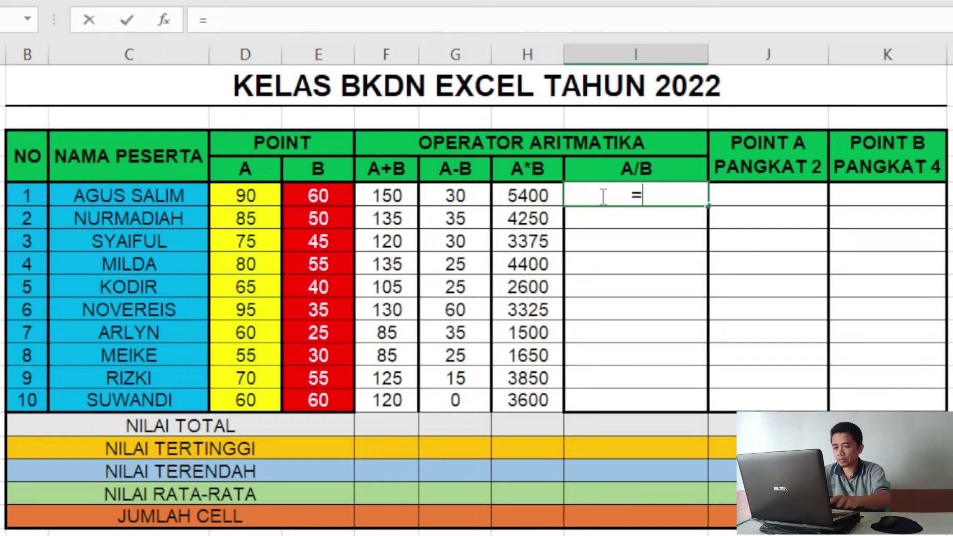
{"action": "left_click", "coordinate": [239, 195]}
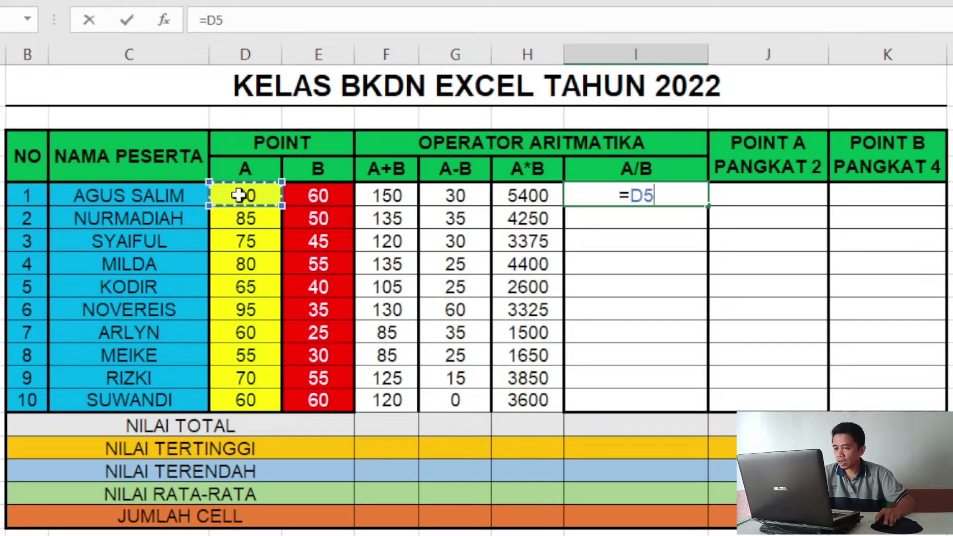
{"action": "type", "text": "/"}
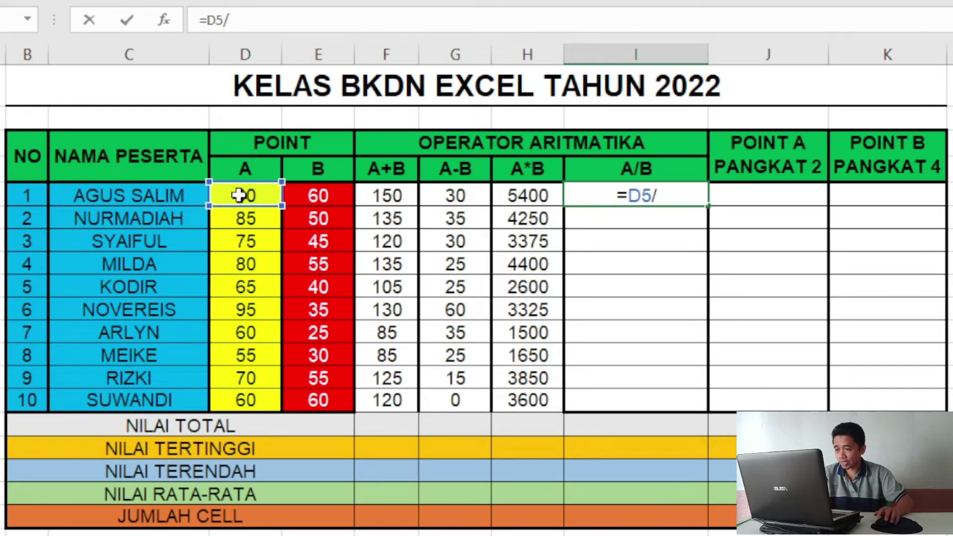
{"action": "left_click", "coordinate": [329, 195]}
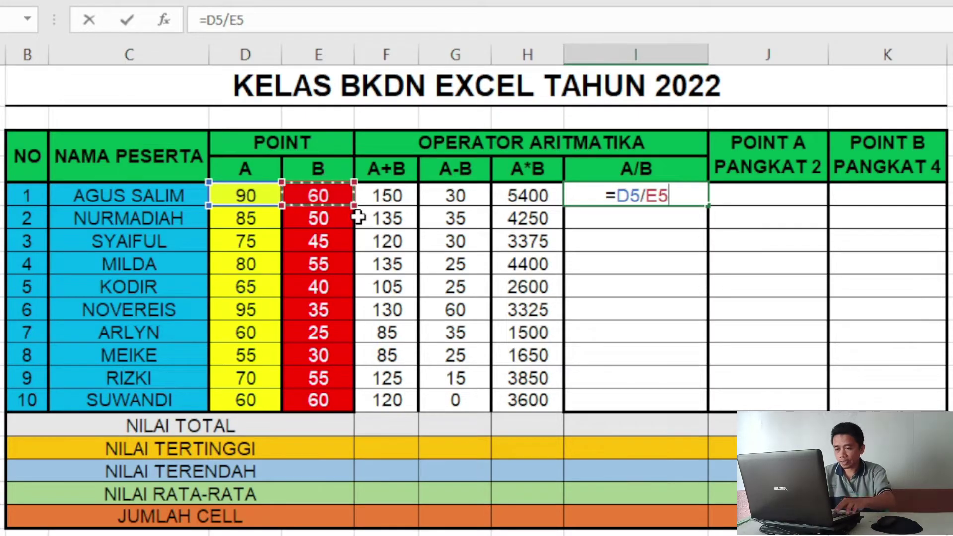
{"action": "key", "text": "Return"}
{"action": "left_click", "coordinate": [648, 197]}
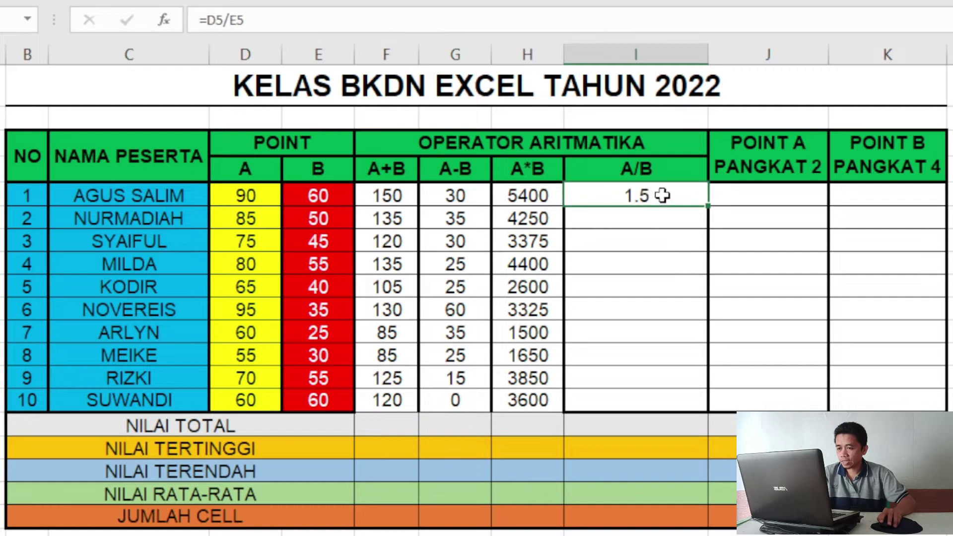
{"action": "left_click_drag", "start_coordinate": [707, 207], "coordinate": [702, 409]}
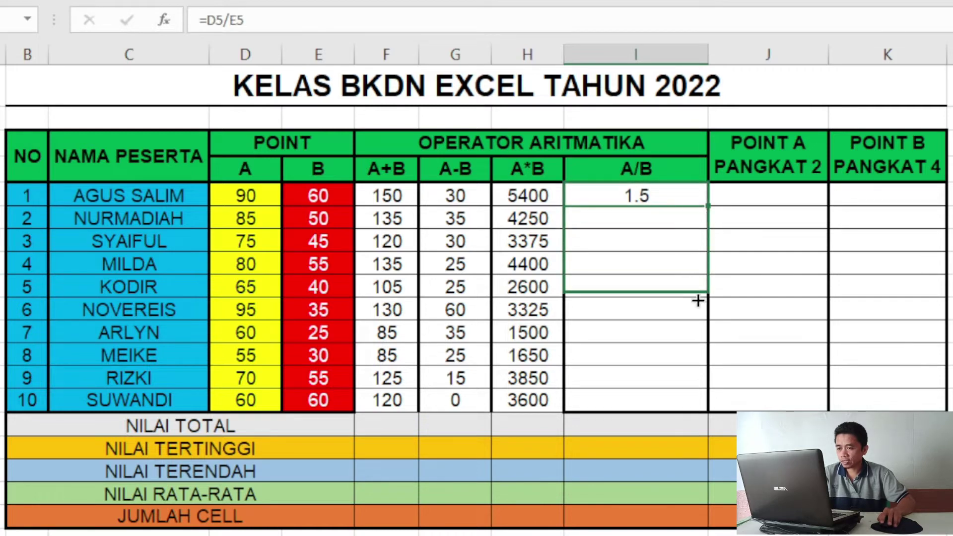
{"action": "left_click", "coordinate": [744, 197]}
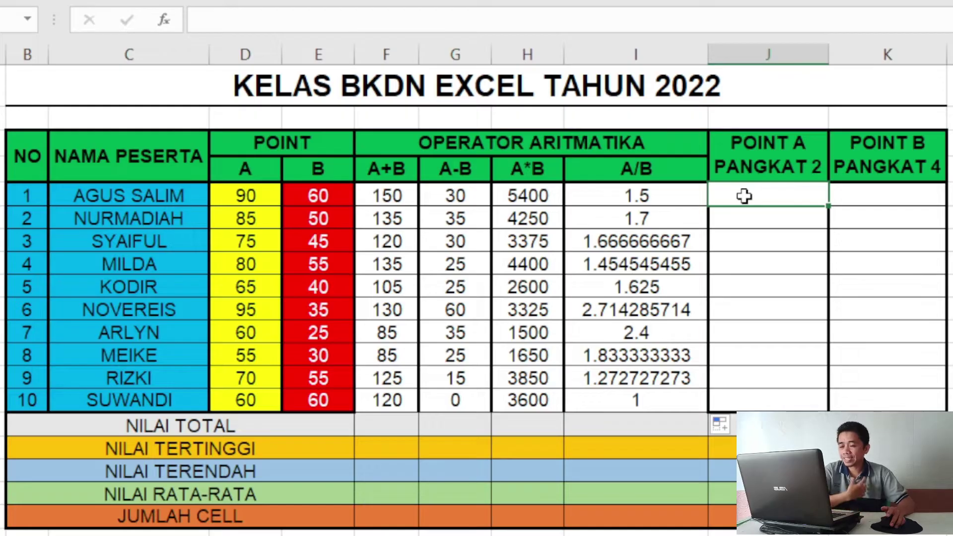
Enter =D5^2 in J5 to square the first participant's A point, giving 8100.
{"action": "left_click", "coordinate": [774, 154]}
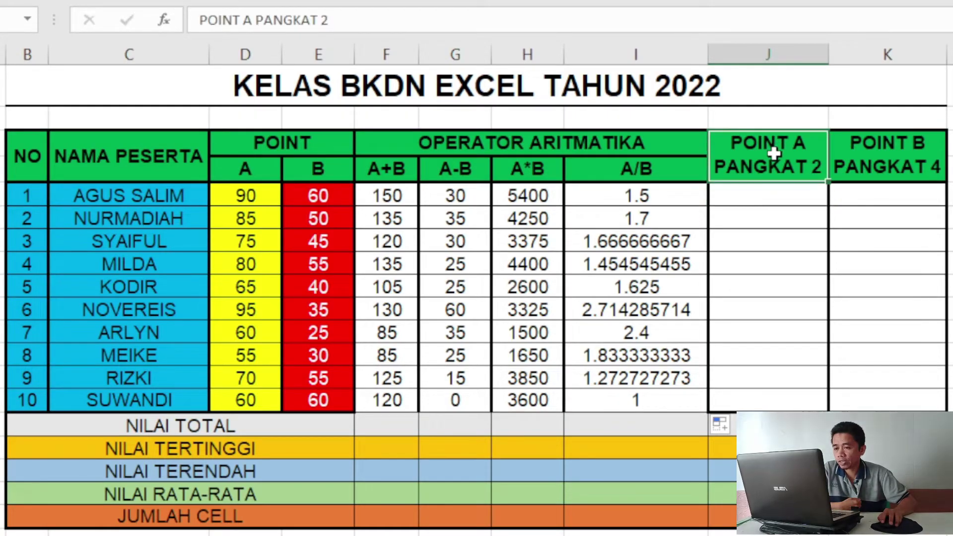
{"action": "left_click", "coordinate": [238, 196]}
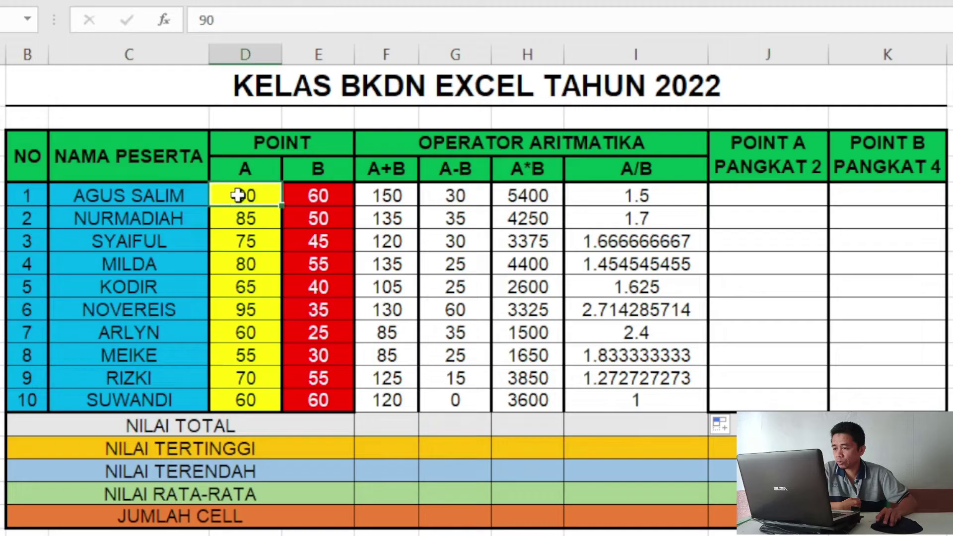
{"action": "left_click", "coordinate": [783, 193]}
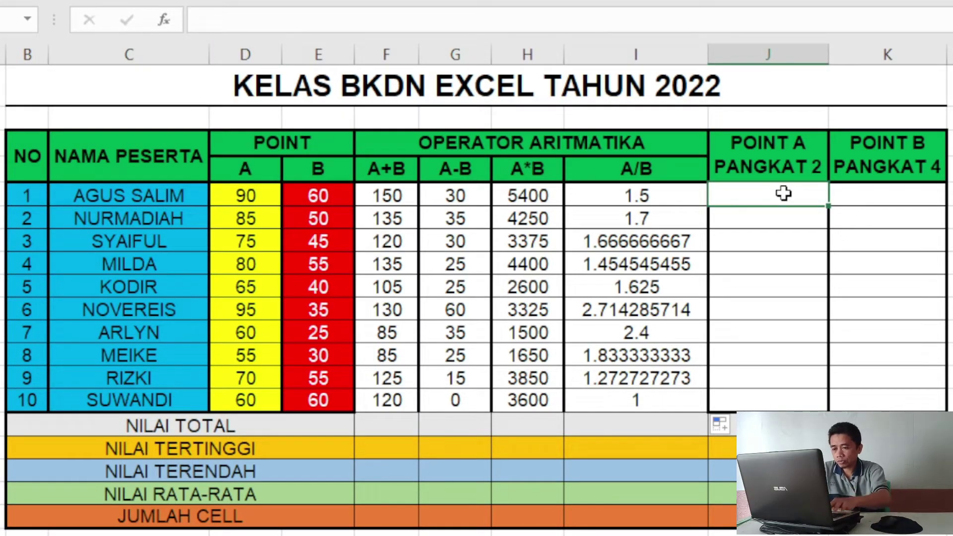
{"action": "type", "text": "="}
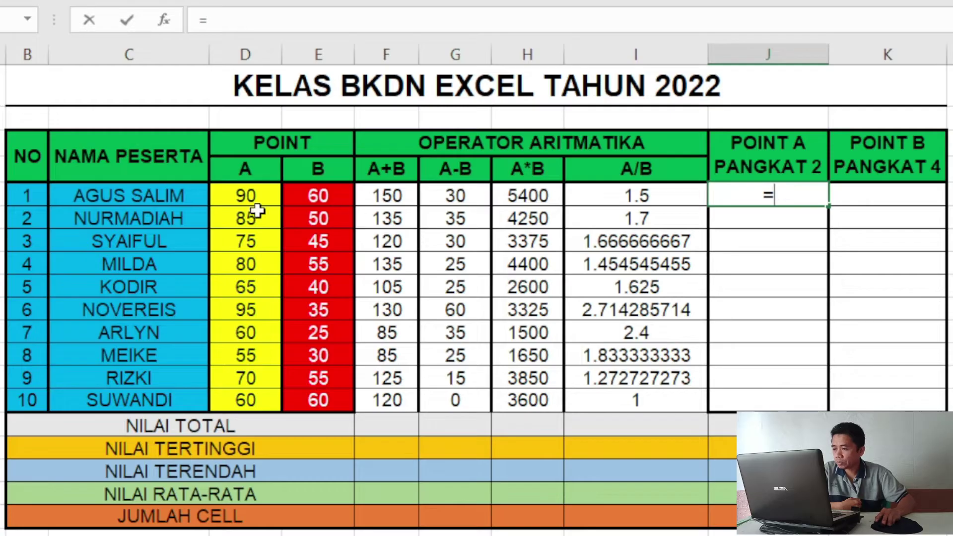
{"action": "left_click", "coordinate": [241, 197]}
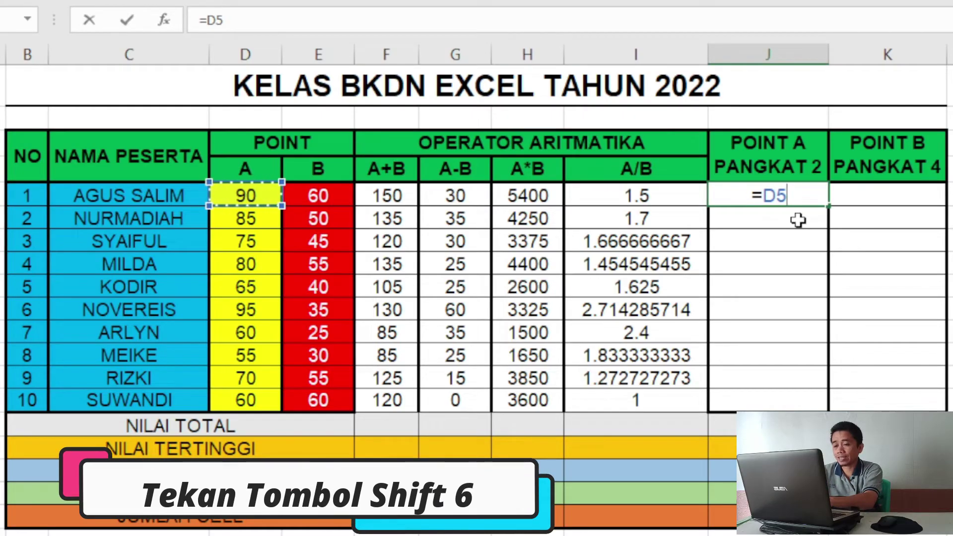
{"action": "type", "text": "^"}
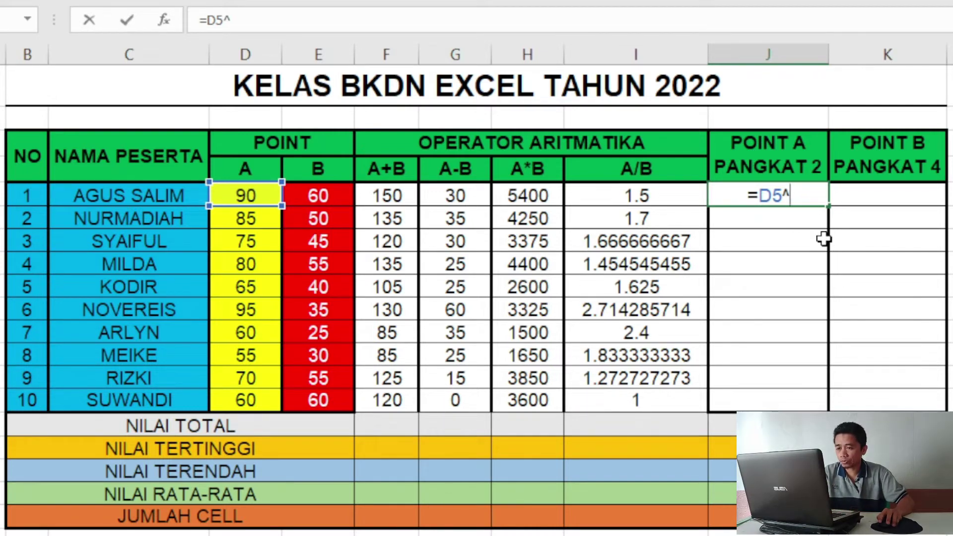
{"action": "type", "text": "2"}
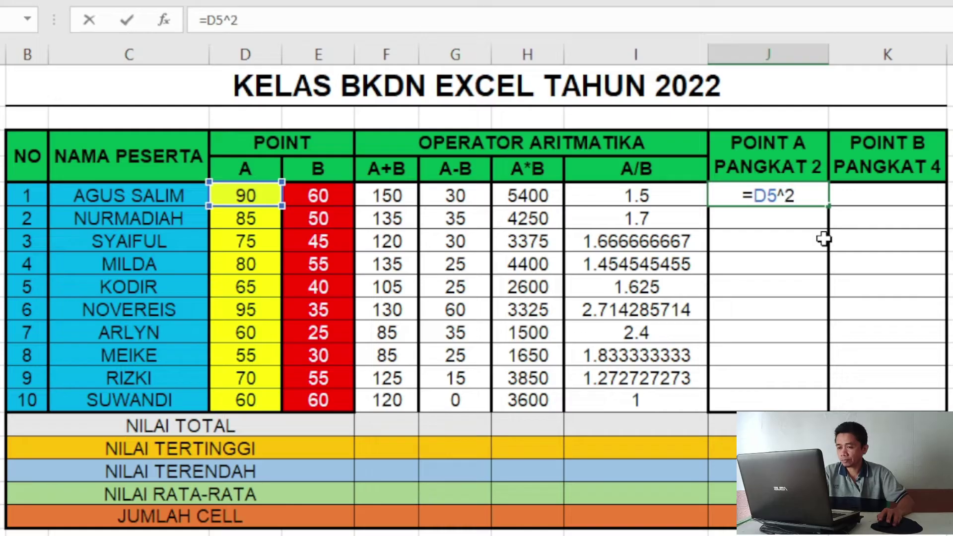
{"action": "key", "text": "Return"}
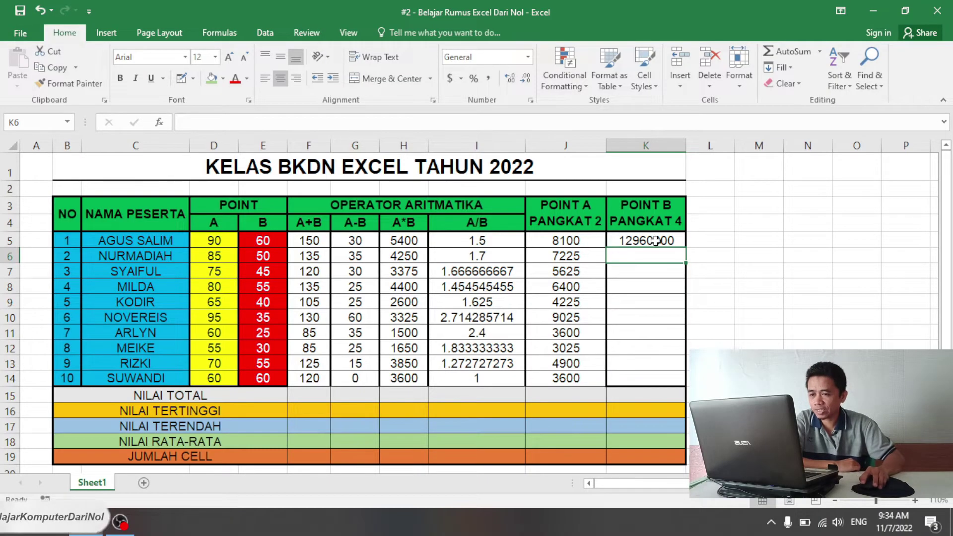
Fill the =E5^4 formula from K5 down to K14, starting at 12960000.
{"action": "left_click", "coordinate": [662, 242]}
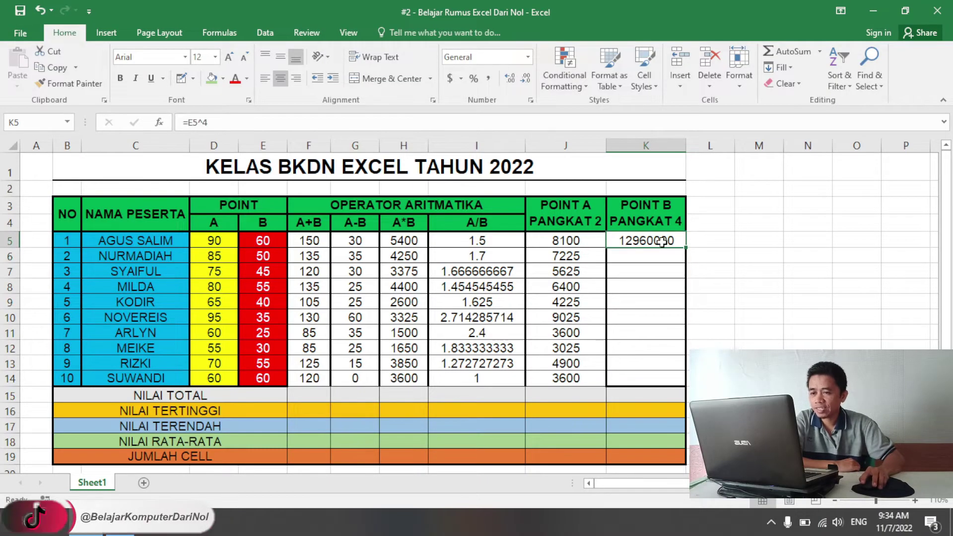
{"action": "left_click_drag", "start_coordinate": [685, 246], "coordinate": [682, 388]}
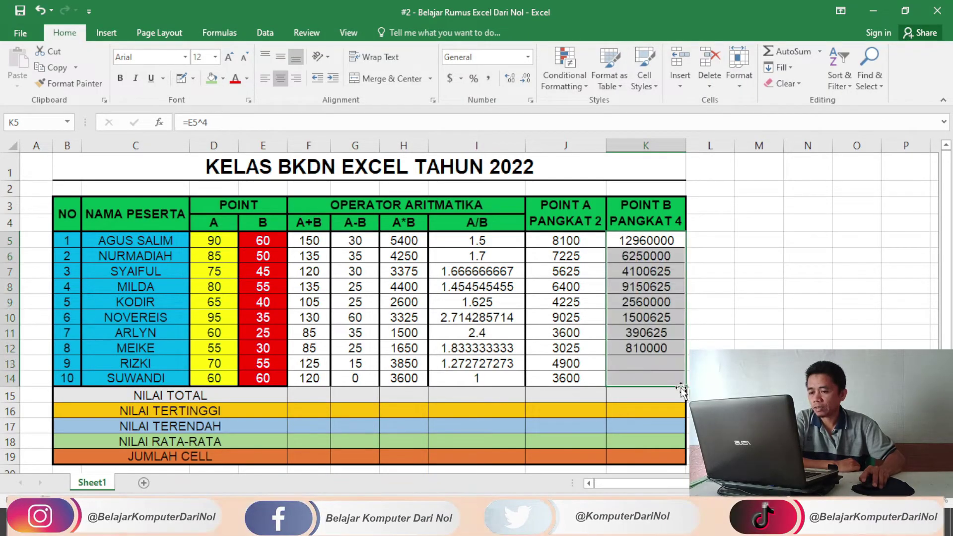
{"action": "left_click", "coordinate": [302, 396]}
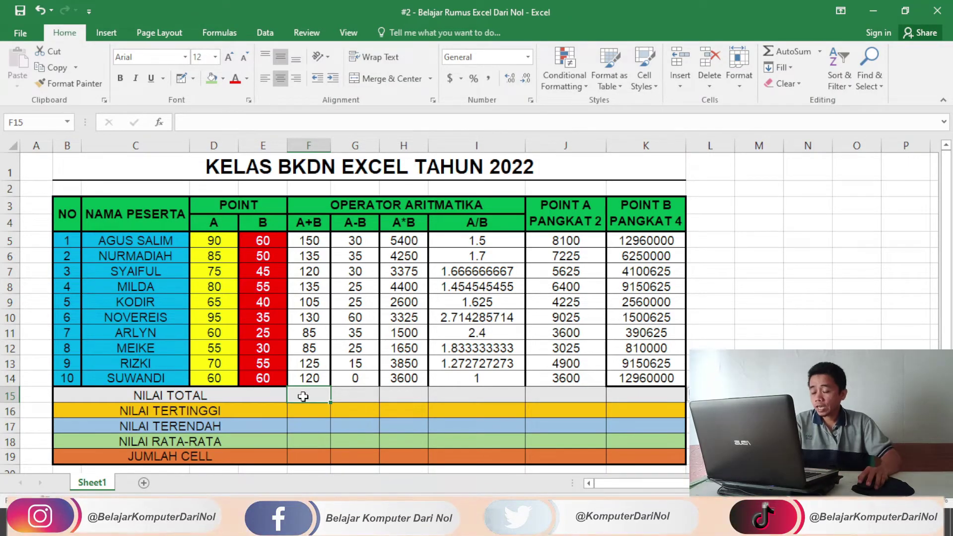
Enter =SUM(F5:F14) in F15 to total the A+B column to 1190.
{"action": "left_click", "coordinate": [222, 397]}
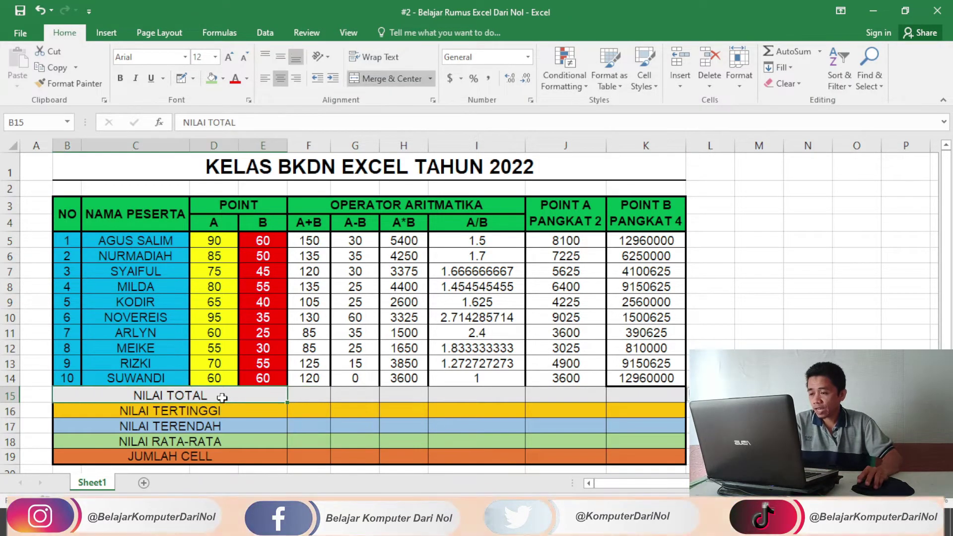
{"action": "left_click", "coordinate": [303, 393]}
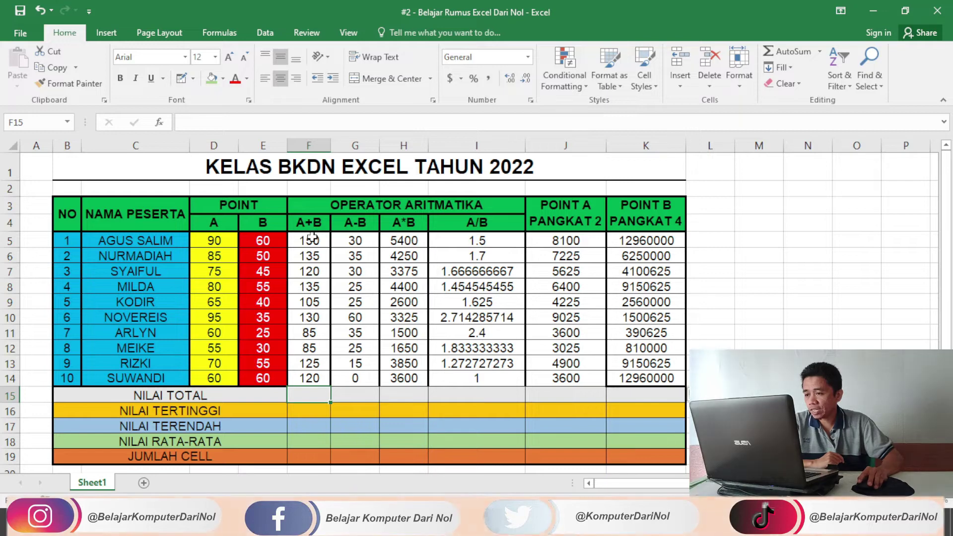
{"action": "left_click_drag", "start_coordinate": [311, 238], "coordinate": [316, 371]}
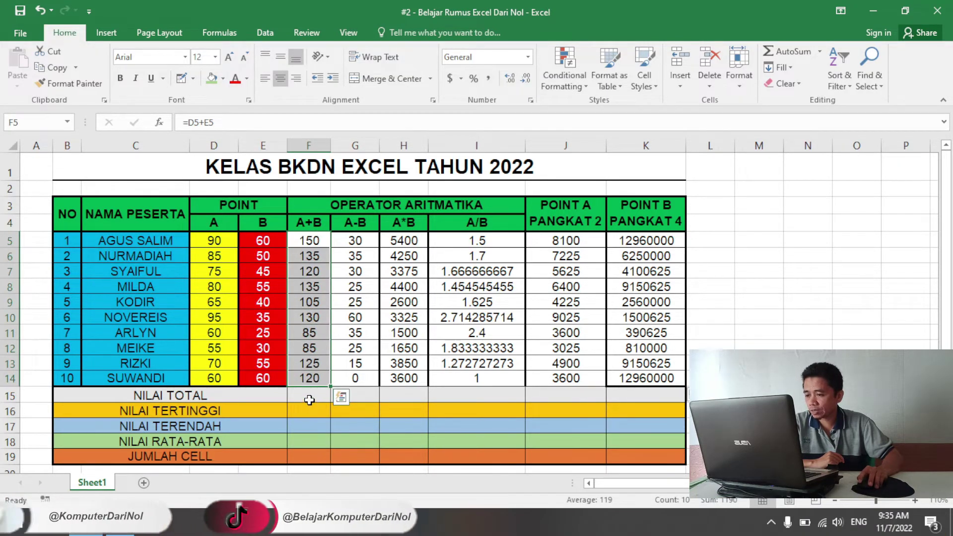
{"action": "left_click", "coordinate": [314, 395]}
{"action": "type", "text": "="}
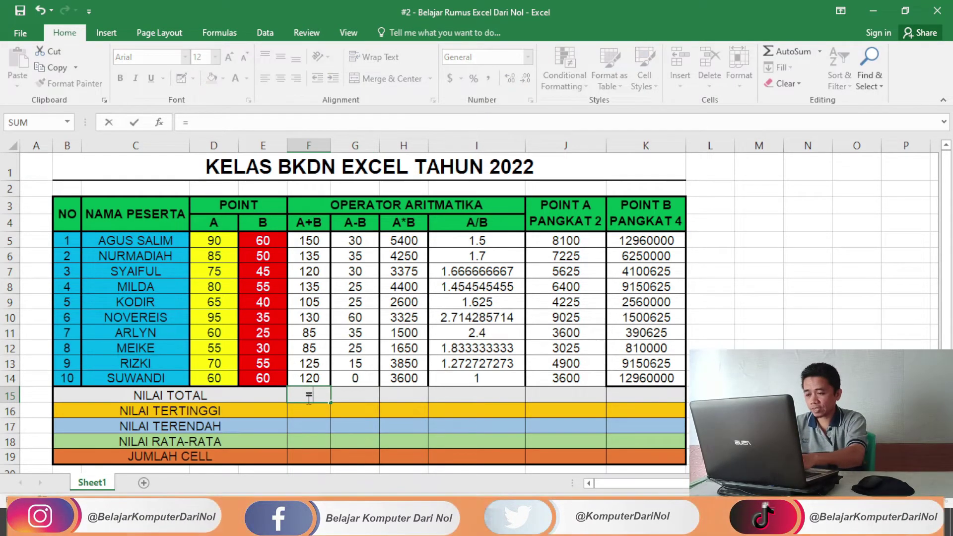
{"action": "type", "text": "sum"}
{"action": "key", "text": "Tab"}
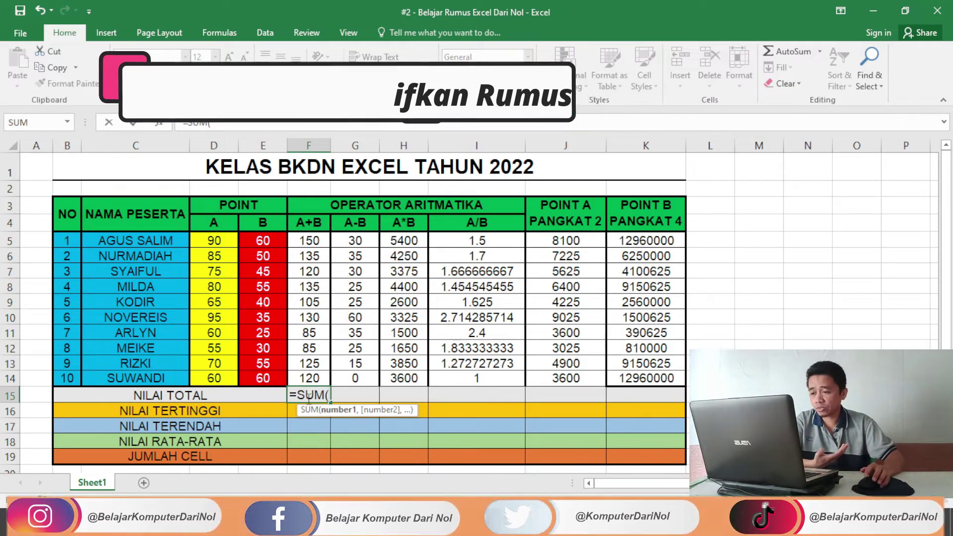
{"action": "key", "text": "BackSpace"}
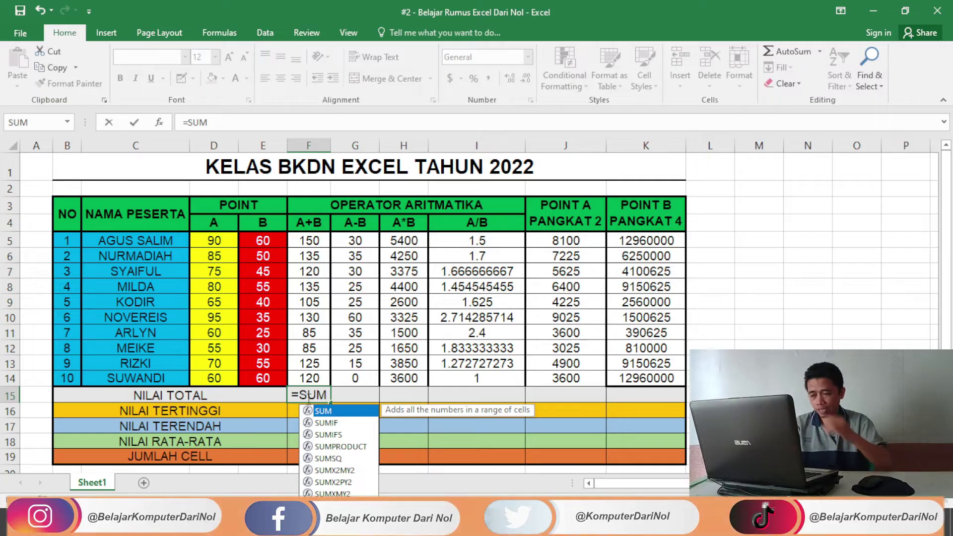
{"action": "type", "text": "("}
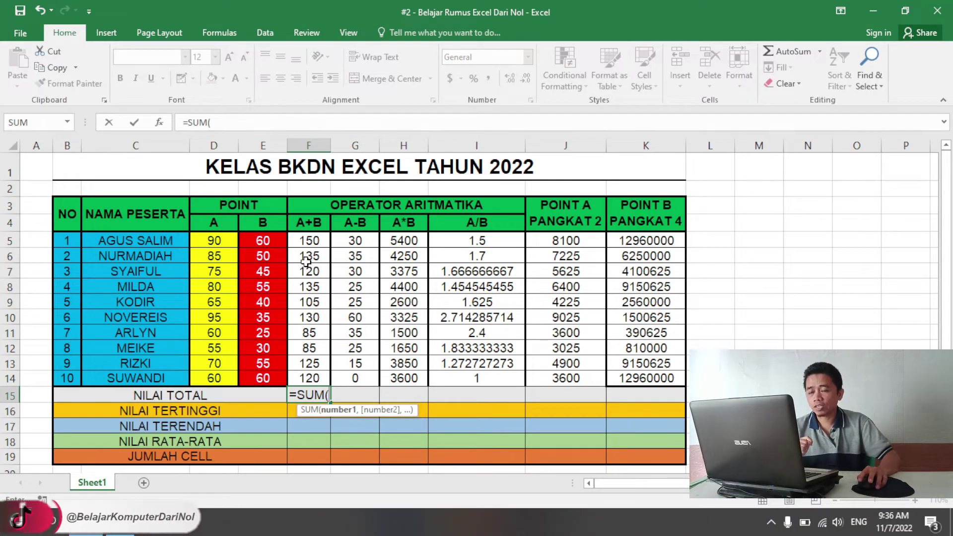
{"action": "left_click_drag", "start_coordinate": [314, 239], "coordinate": [309, 377]}
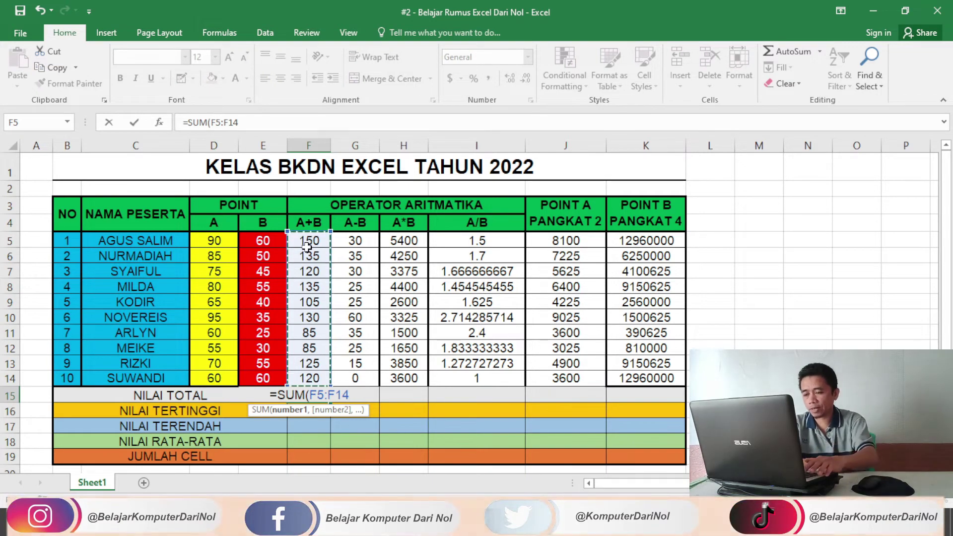
{"action": "key", "text": "Return"}
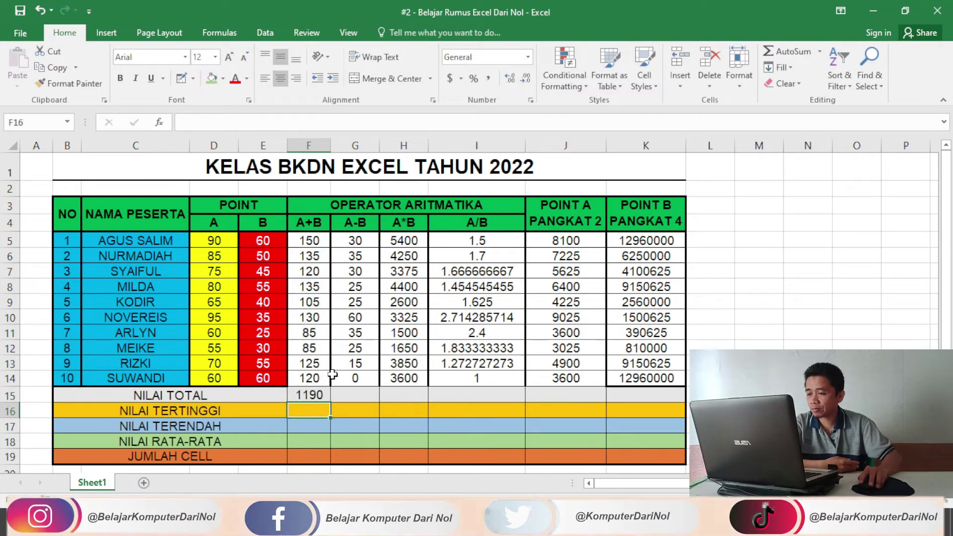
Copy the F15 total across to K15: 280, 33950, 17.16655844, 55725, 59833125.
{"action": "left_click", "coordinate": [300, 395]}
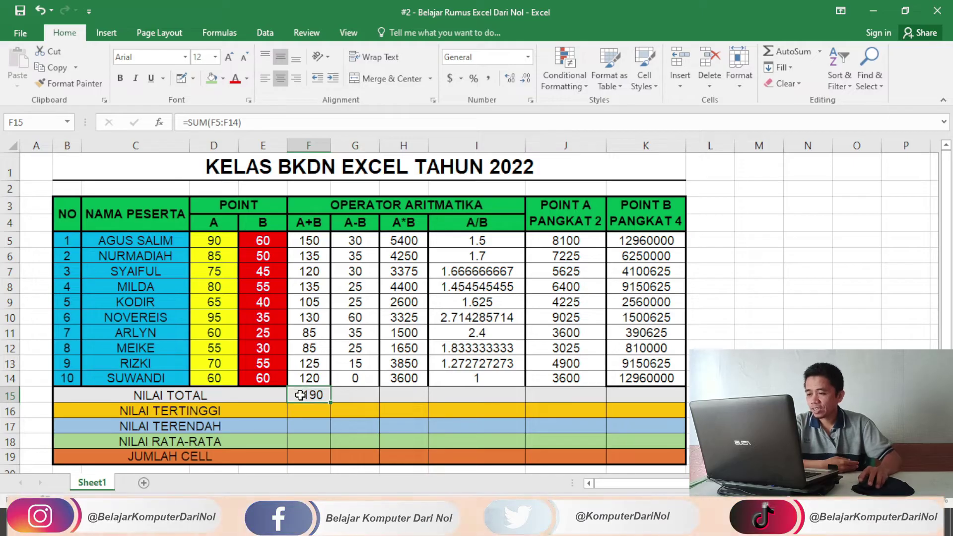
{"action": "left_click", "coordinate": [355, 395]}
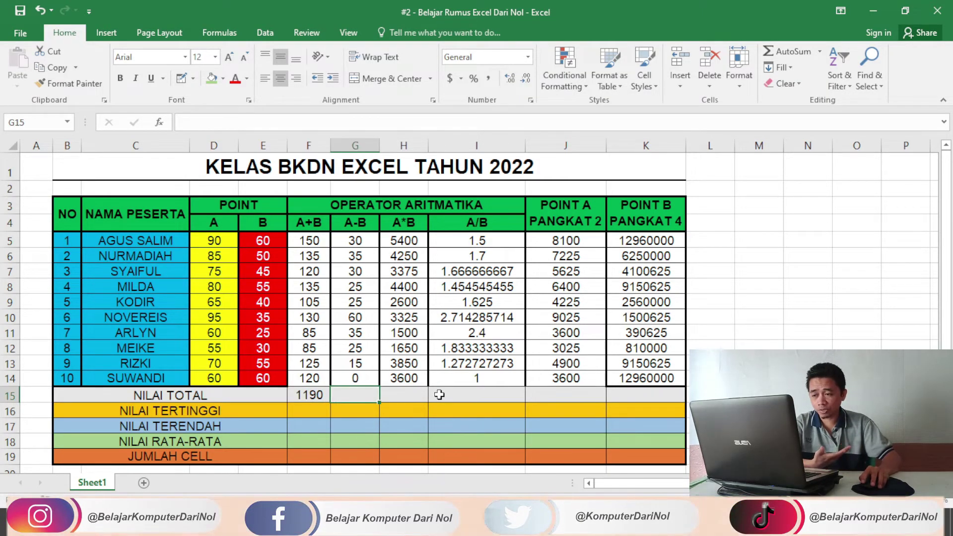
{"action": "left_click", "coordinate": [318, 395]}
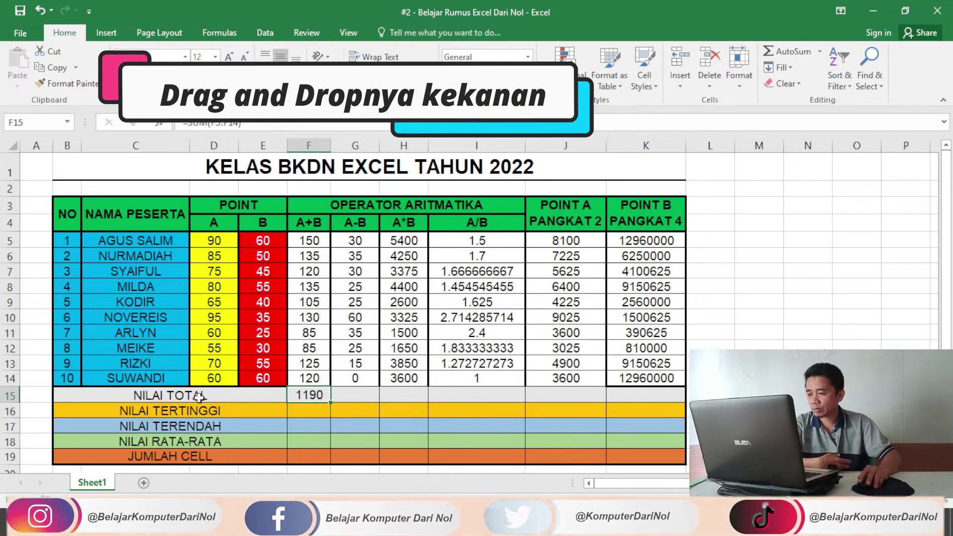
{"action": "left_click_drag", "start_coordinate": [172, 395], "coordinate": [343, 397]}
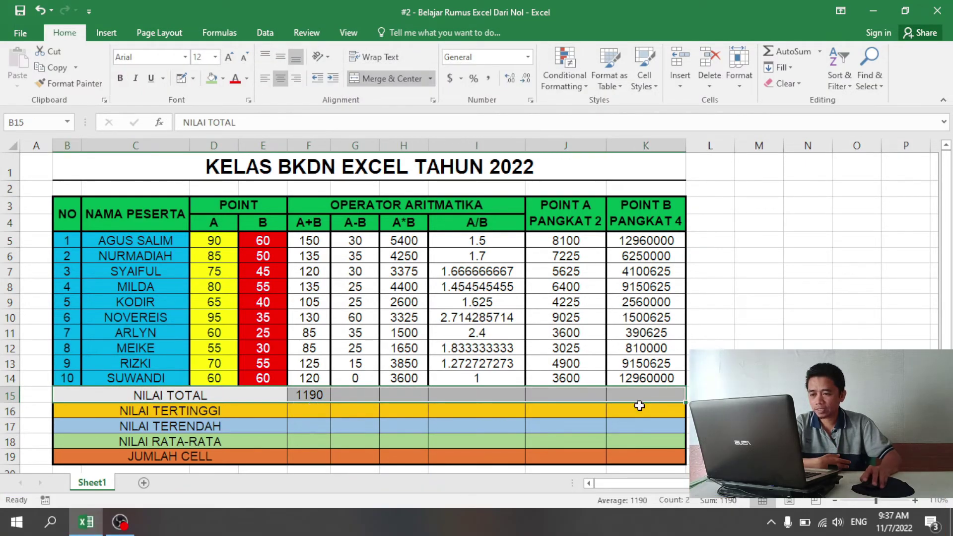
{"action": "left_click", "coordinate": [305, 396]}
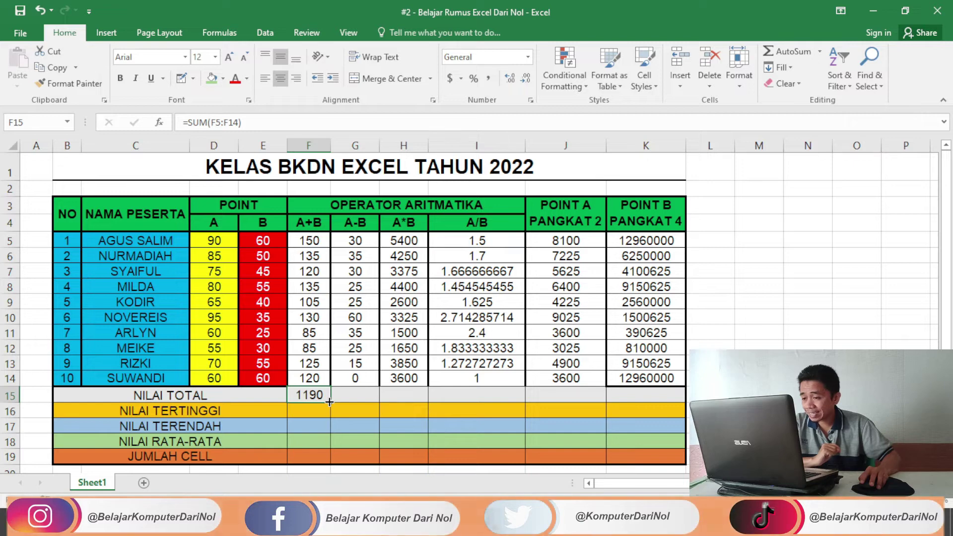
{"action": "left_click_drag", "start_coordinate": [330, 402], "coordinate": [674, 402]}
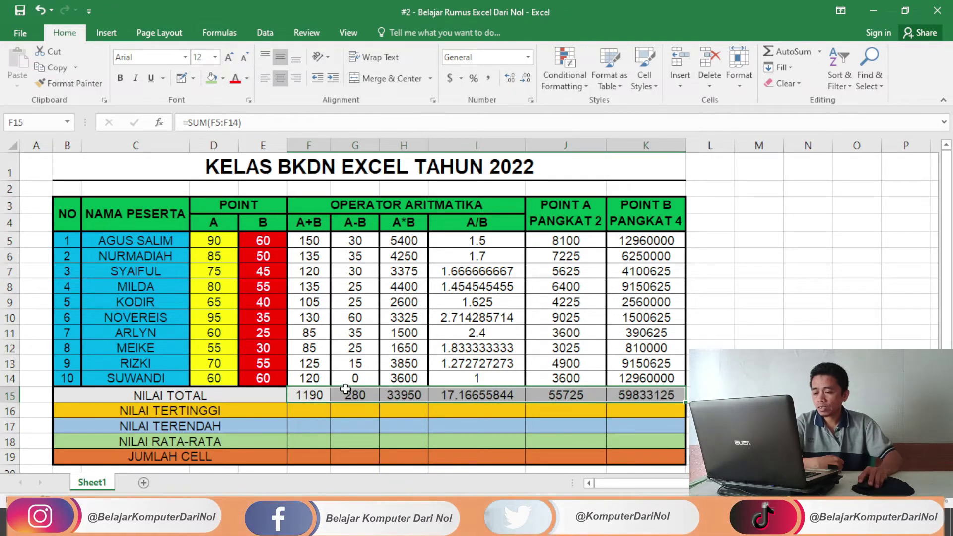
{"action": "left_click", "coordinate": [303, 412]}
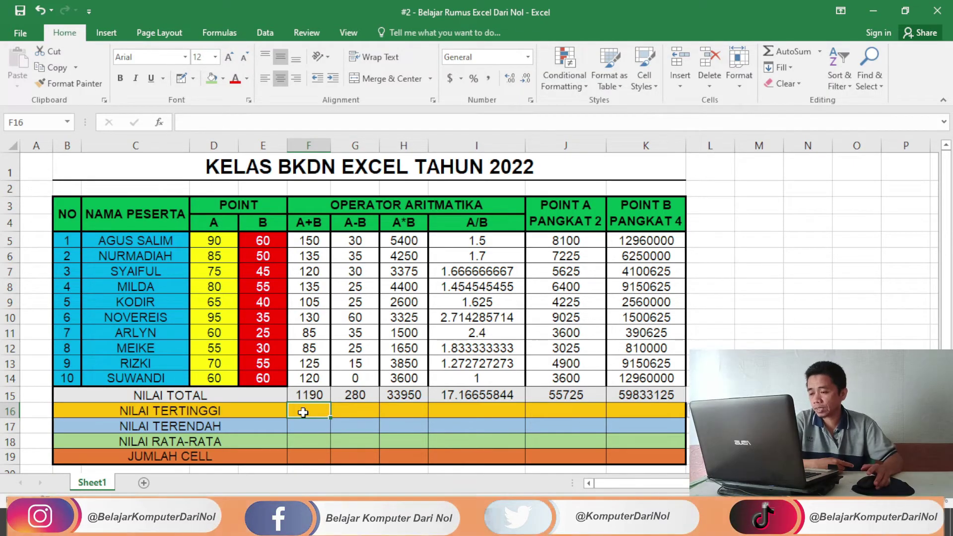
Enter =MAX(F5:F14) in F16 and fill it to K16: 150, 60, 5400, 2.714285714, 9025, 12960000.
{"action": "key", "text": "F2"}
{"action": "type", "text": "=MA"}
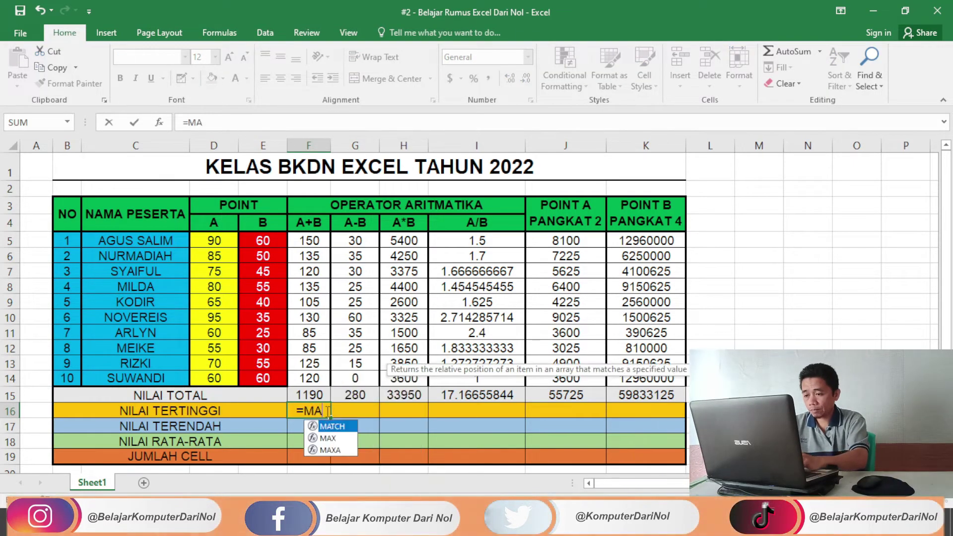
{"action": "type", "text": "X"}
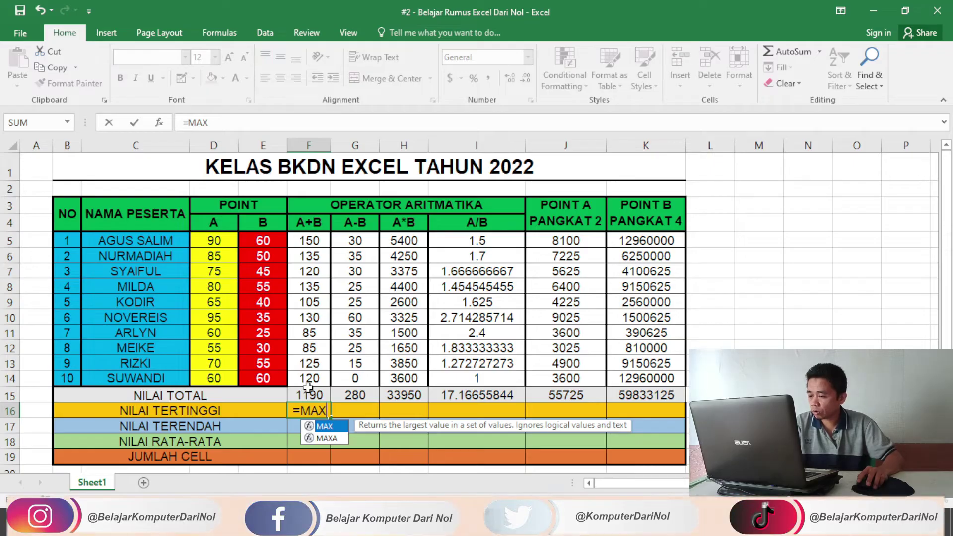
{"action": "type", "text": "("}
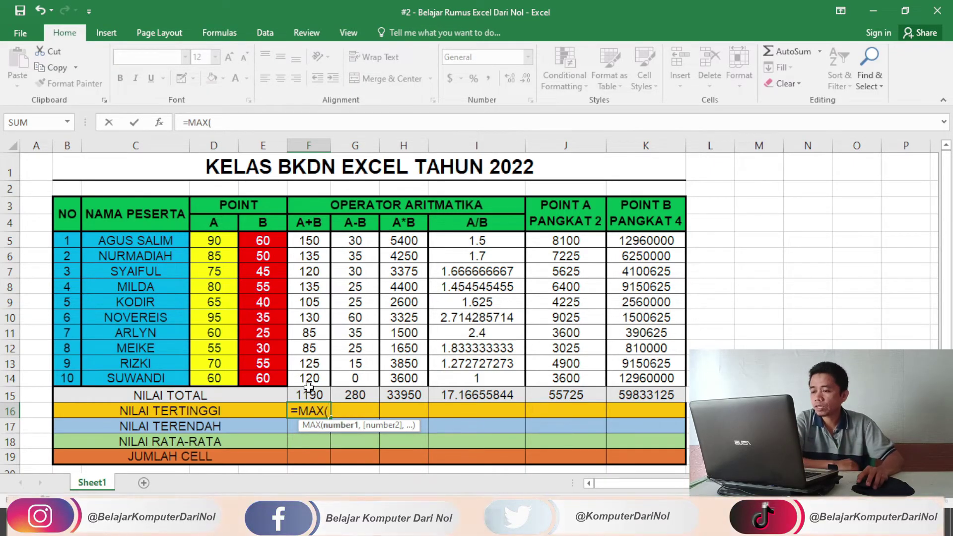
{"action": "left_click_drag", "start_coordinate": [310, 241], "coordinate": [314, 376]}
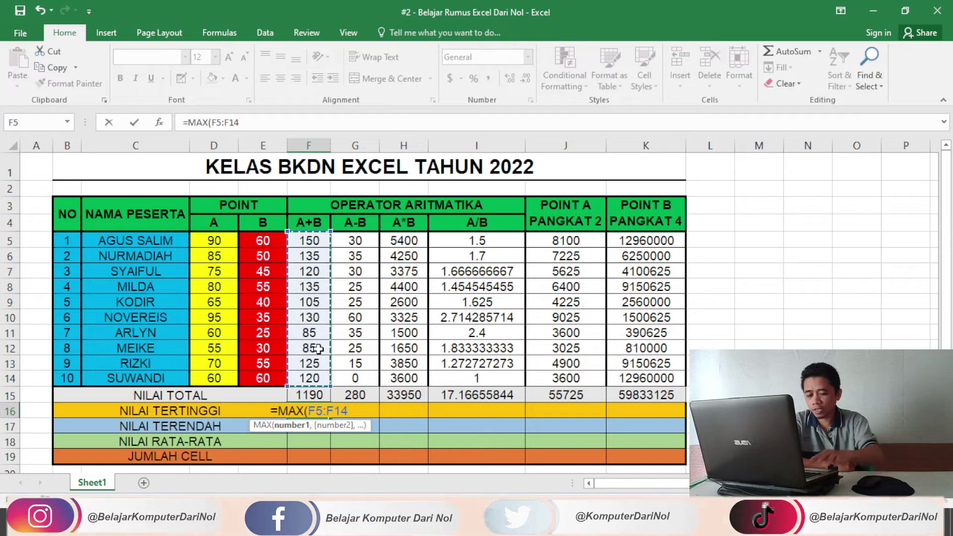
{"action": "key", "text": "Return"}
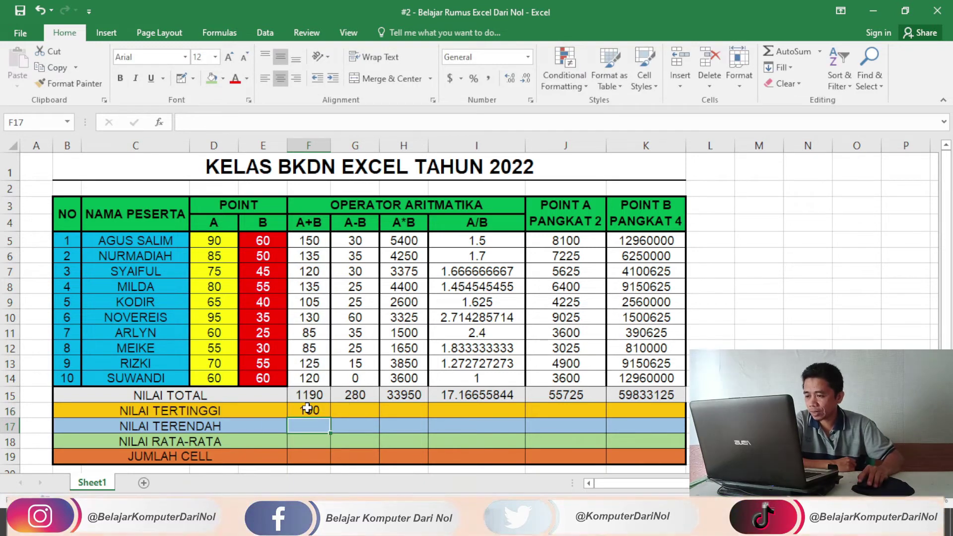
{"action": "left_click", "coordinate": [309, 410]}
{"action": "left_click_drag", "start_coordinate": [316, 247], "coordinate": [316, 377]}
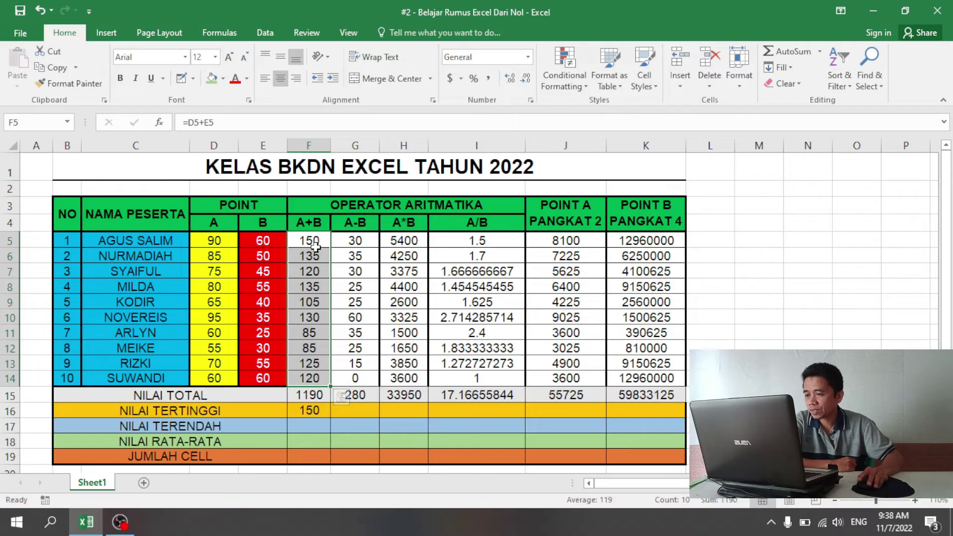
{"action": "left_click", "coordinate": [310, 410]}
{"action": "left_click_drag", "start_coordinate": [330, 417], "coordinate": [645, 418]}
{"action": "left_click", "coordinate": [300, 424]}
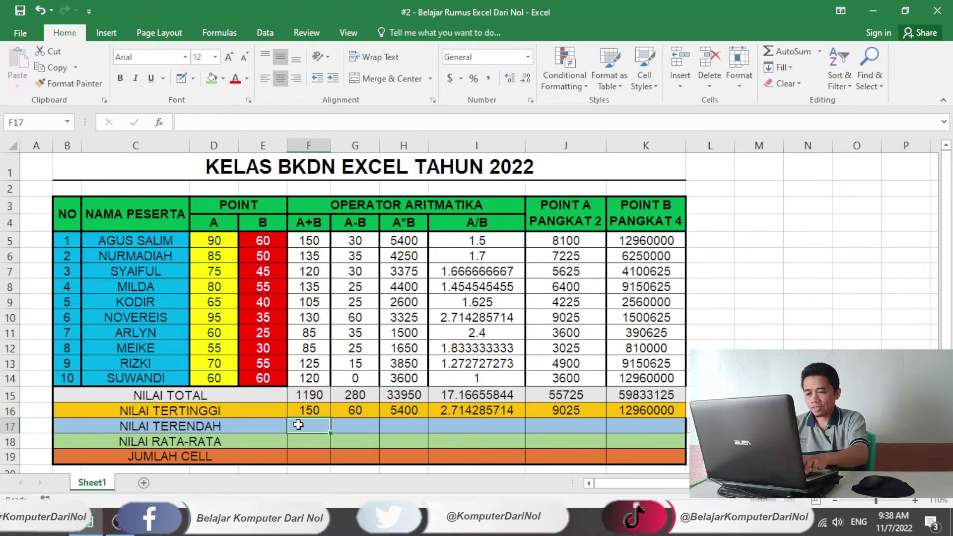
Enter =MIN(F5:F14) in F17 and fill it to K17: 85, 0, 1500, 1, 3025, 390625.
{"action": "type", "text": "=MIN"}
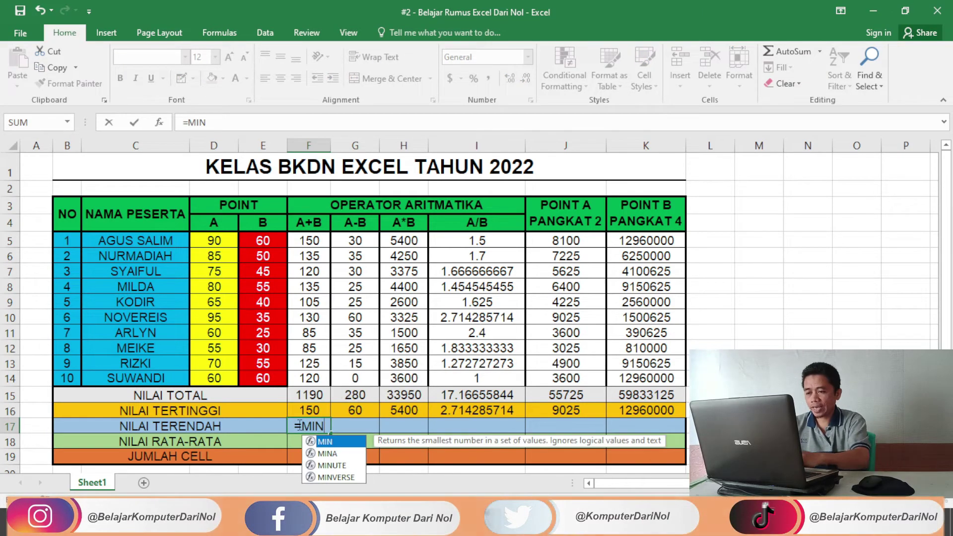
{"action": "type", "text": "("}
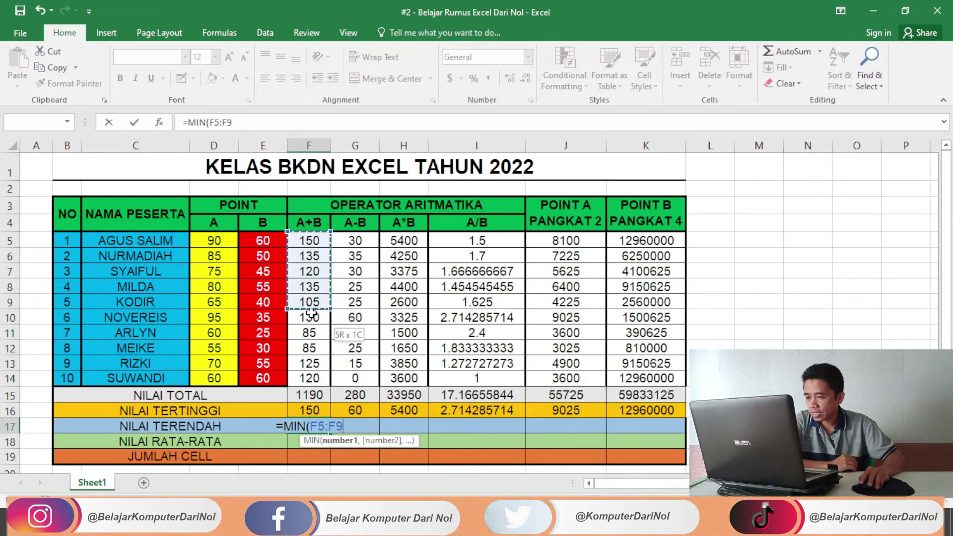
{"action": "left_click_drag", "start_coordinate": [311, 313], "coordinate": [312, 377]}
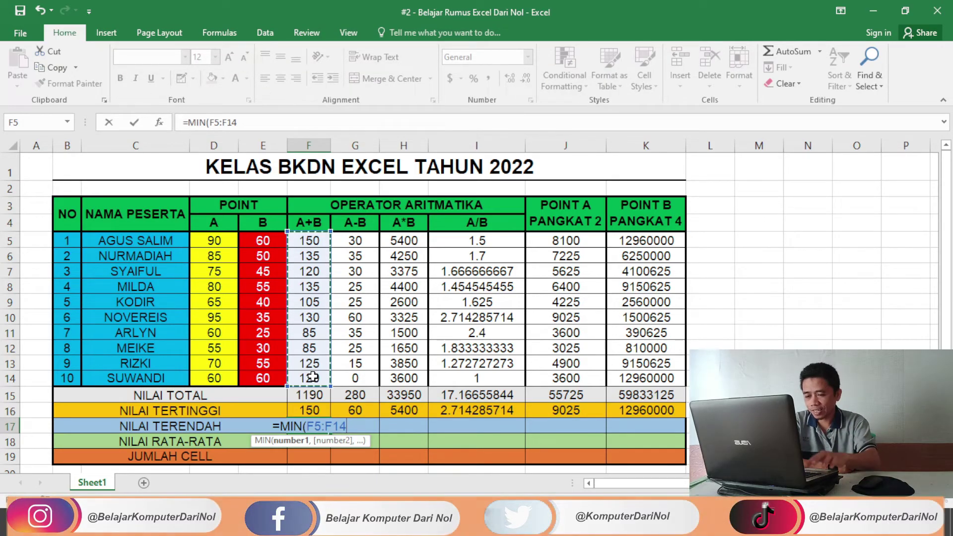
{"action": "key", "text": "Return"}
{"action": "left_click", "coordinate": [308, 426]}
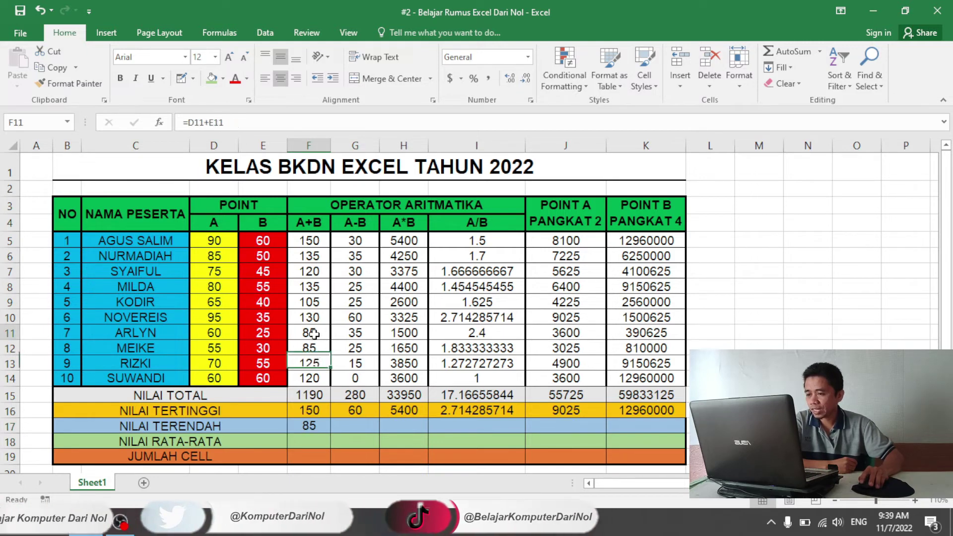
{"action": "left_click_drag", "start_coordinate": [330, 433], "coordinate": [645, 425]}
{"action": "left_click", "coordinate": [295, 438]}
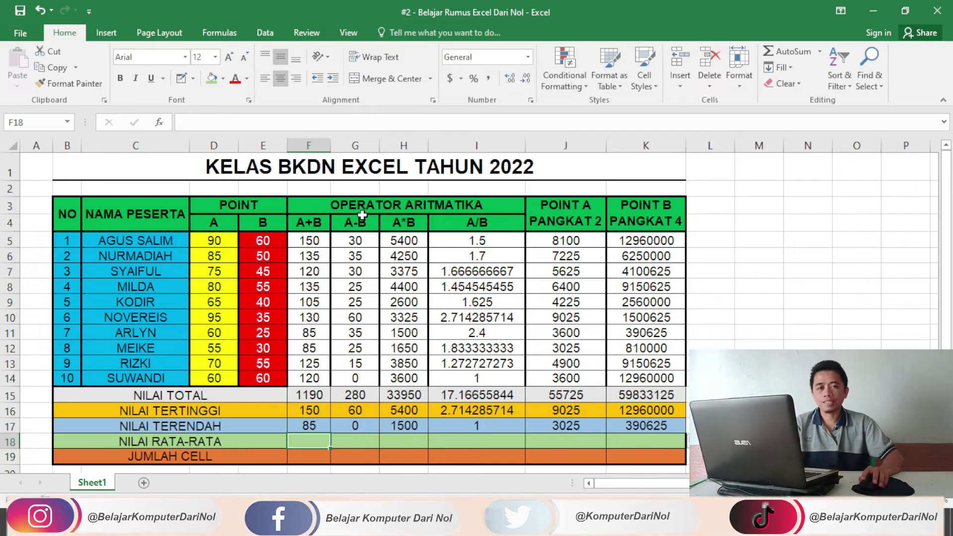
Enter =AVERAGE(F5:F14) in F18 and fill it to K18, from 119 to 5983312.5.
{"action": "type", "text": "=AVERAGE"}
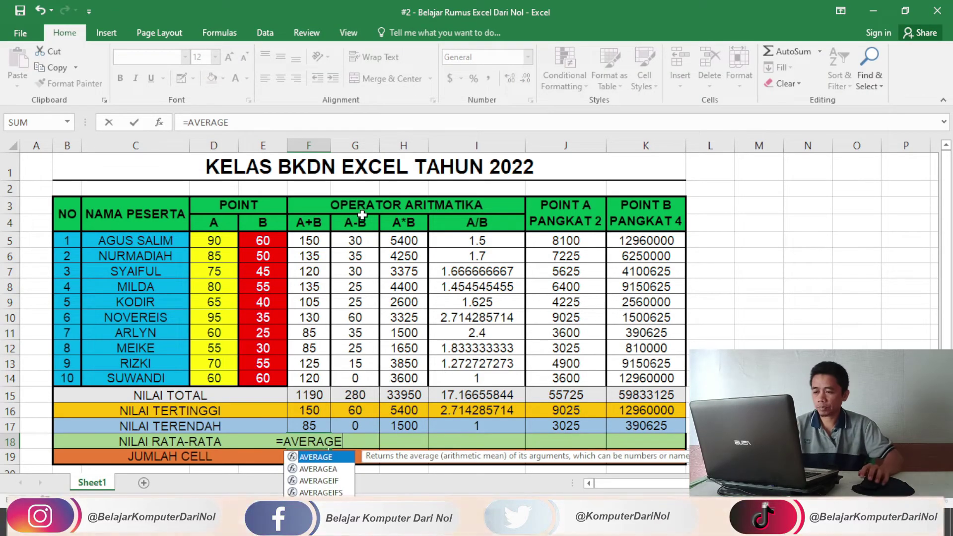
{"action": "type", "text": "("}
{"action": "left_click_drag", "start_coordinate": [308, 240], "coordinate": [309, 378]}
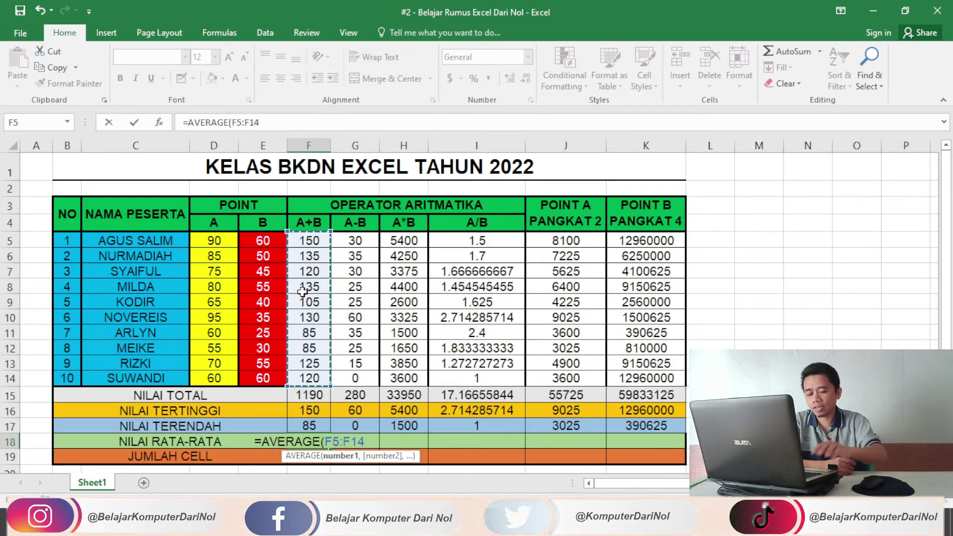
{"action": "key", "text": "Return"}
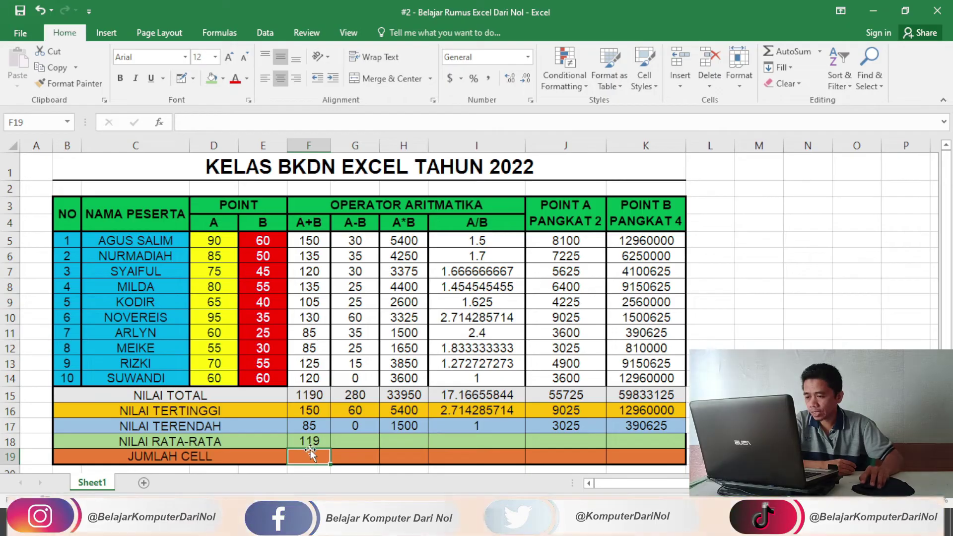
{"action": "left_click", "coordinate": [309, 442]}
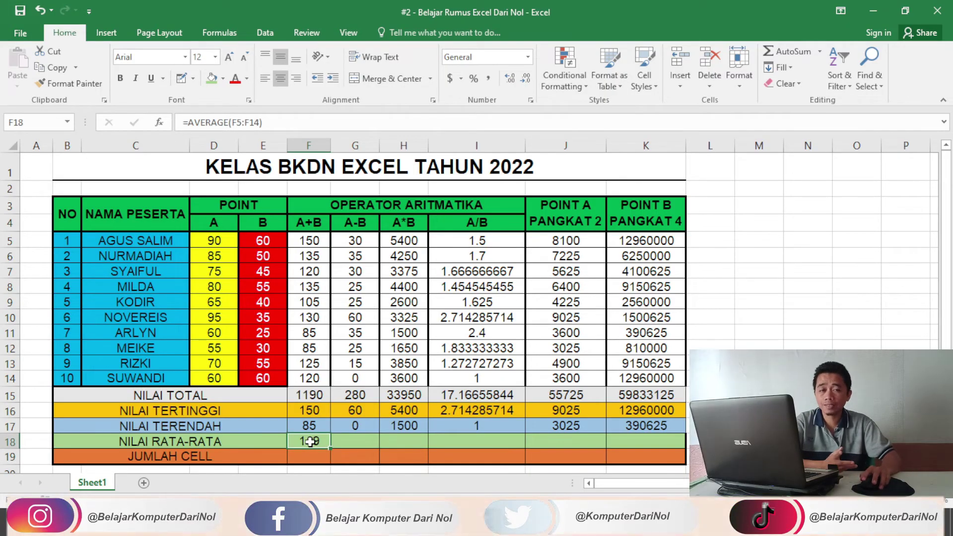
{"action": "left_click_drag", "start_coordinate": [330, 448], "coordinate": [645, 441]}
{"action": "left_click", "coordinate": [309, 456]}
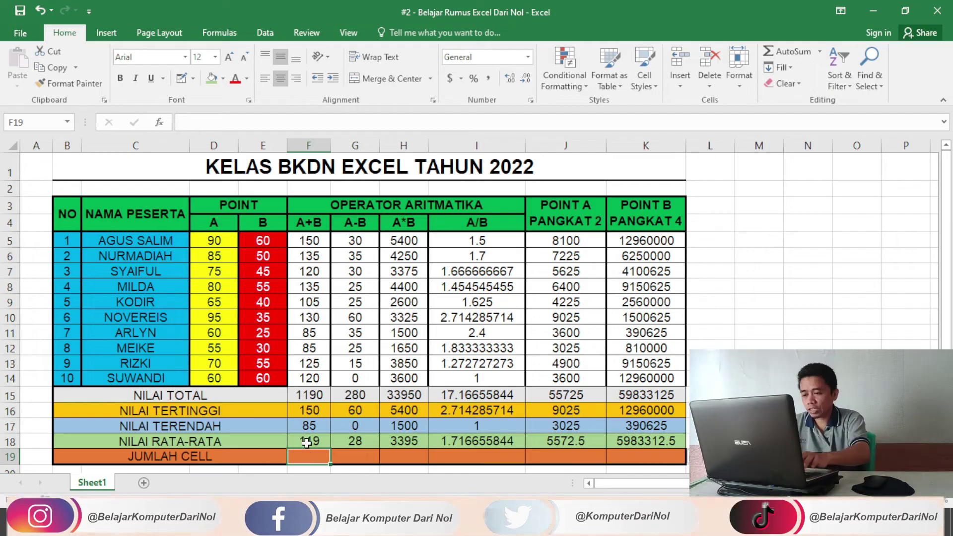
{"action": "type", "text": "=COUNT"}
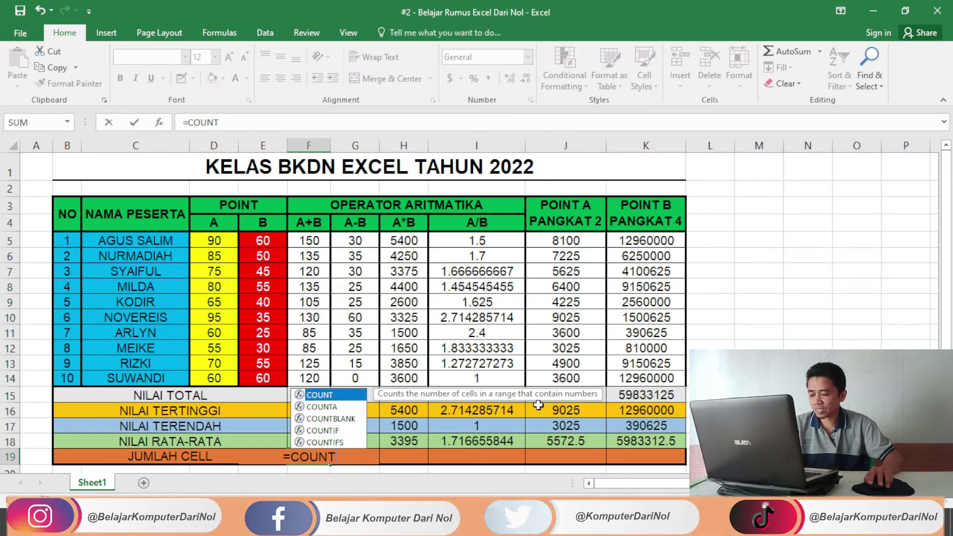
Finish =COUNT(F5:F14) in F19, giving 10.
{"action": "type", "text": "("}
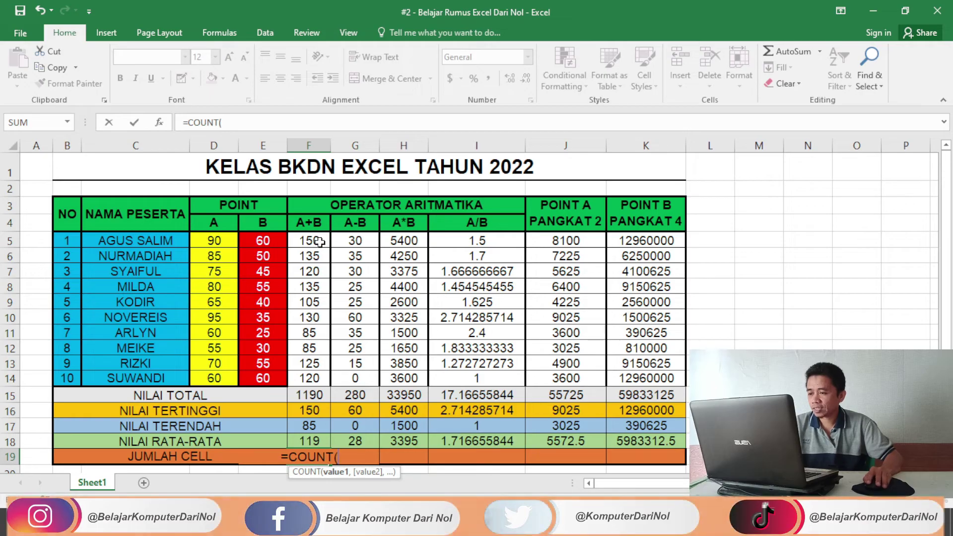
{"action": "left_click_drag", "start_coordinate": [319, 242], "coordinate": [325, 380]}
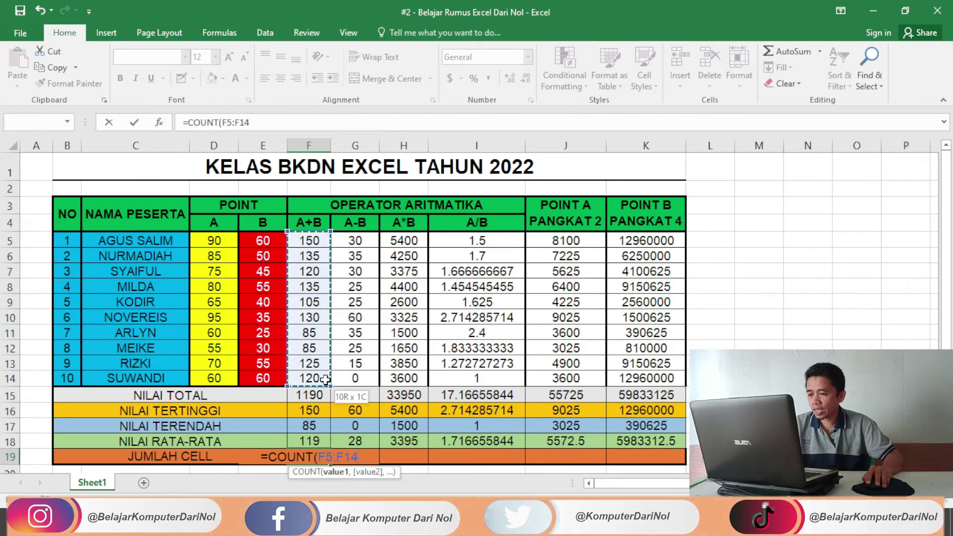
{"action": "key", "text": "Return"}
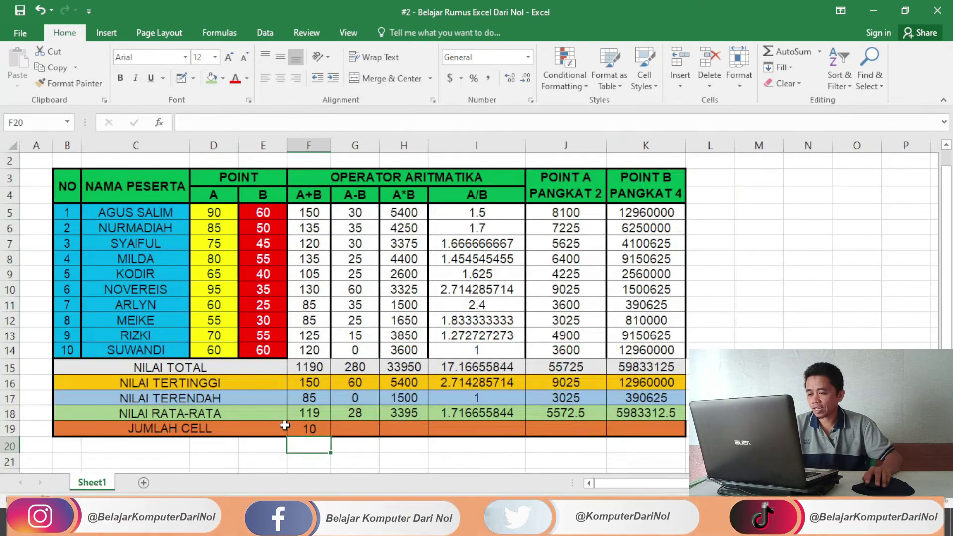
Review the A+B formulas in cells F5 through F14.
{"action": "key", "text": "Up"}
{"action": "scroll", "coordinate": [380, 384], "scroll_direction": "up", "scroll_amount": 1}
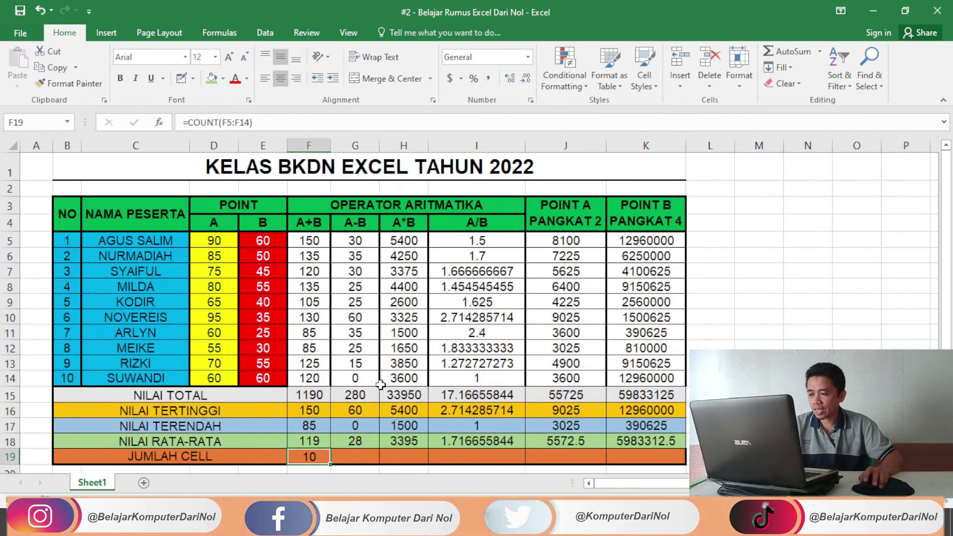
{"action": "left_click", "coordinate": [309, 240]}
{"action": "left_click", "coordinate": [310, 255]}
{"action": "left_click", "coordinate": [309, 271]}
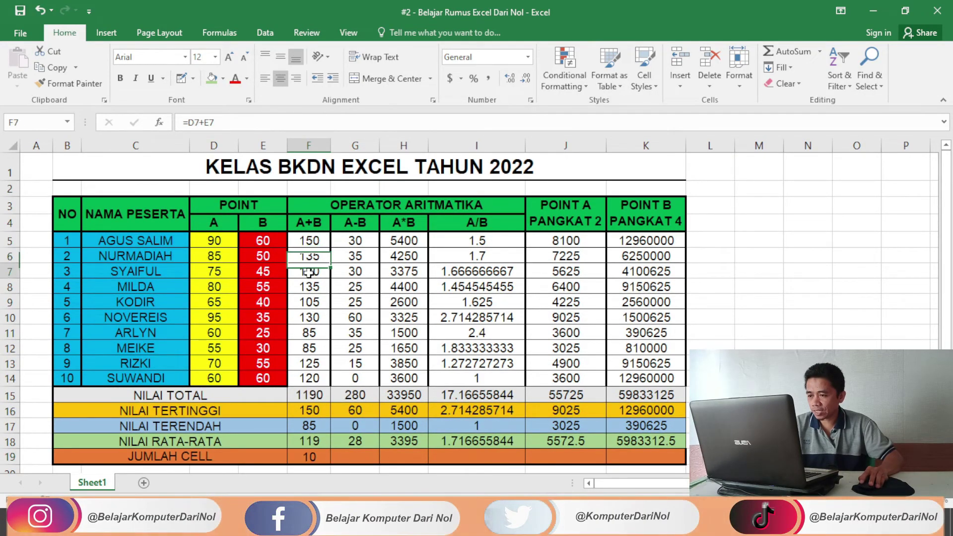
{"action": "left_click", "coordinate": [310, 287]}
{"action": "left_click", "coordinate": [310, 302]}
{"action": "left_click", "coordinate": [310, 320]}
{"action": "left_click", "coordinate": [308, 347]}
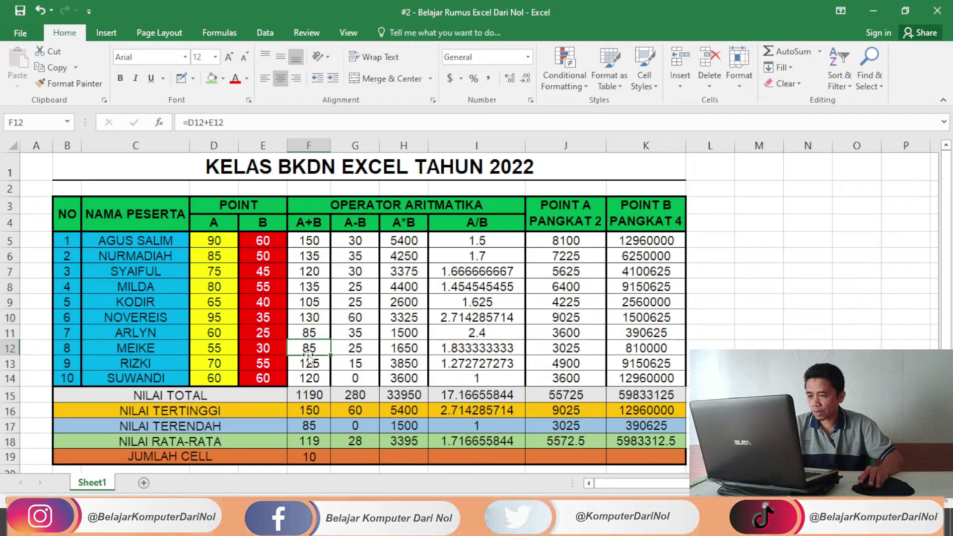
{"action": "left_click", "coordinate": [308, 363]}
{"action": "left_click", "coordinate": [306, 380]}
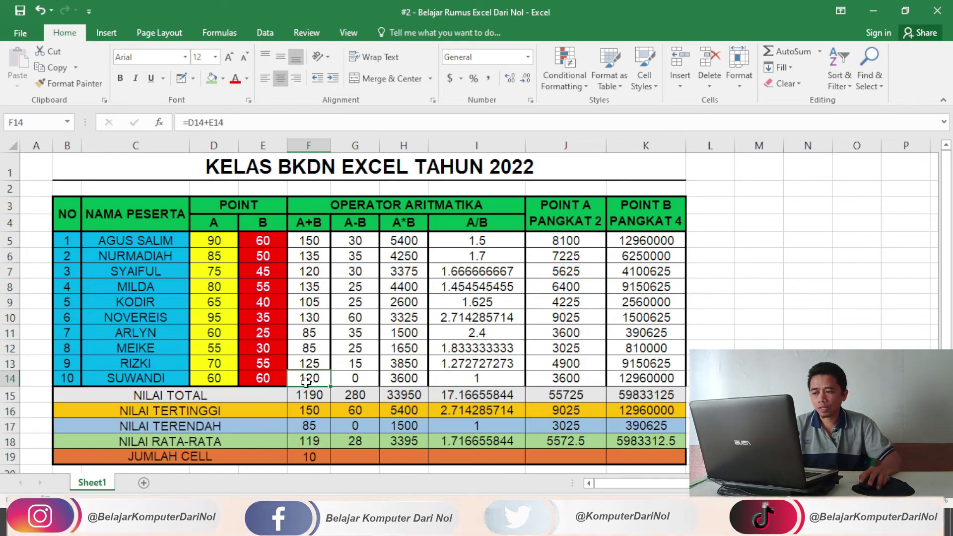
Copy the F19 count across to K19 so every column shows 10.
{"action": "left_click", "coordinate": [303, 456]}
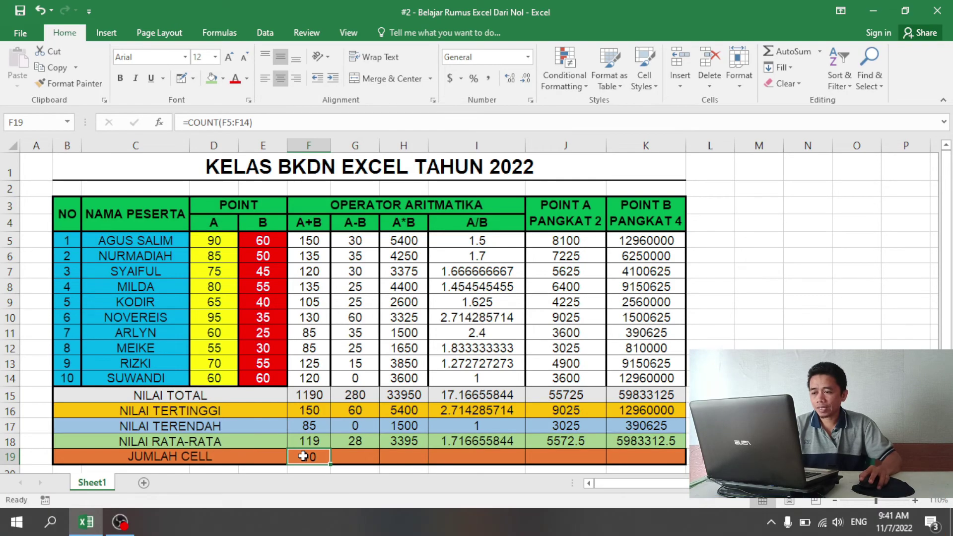
{"action": "left_click_drag", "start_coordinate": [331, 464], "coordinate": [645, 459]}
{"action": "left_click", "coordinate": [274, 458]}
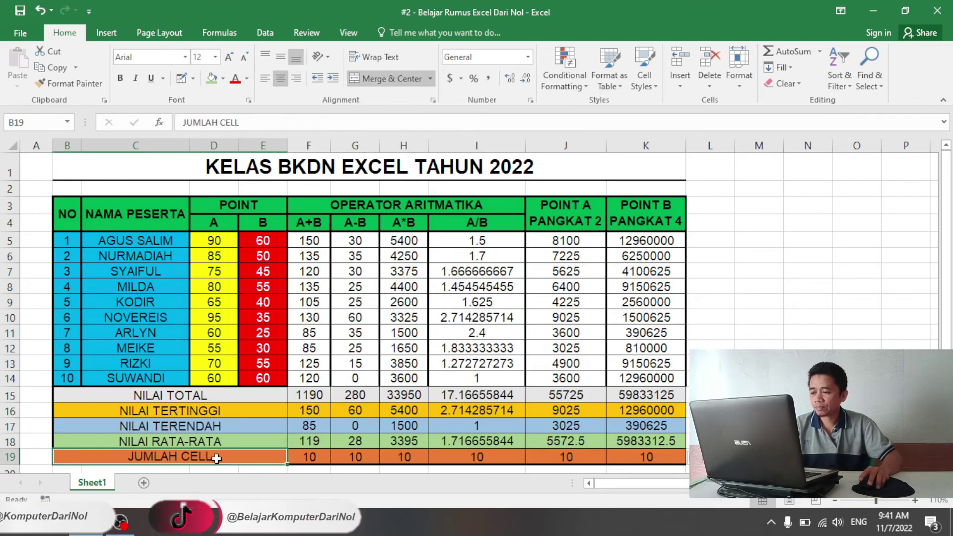